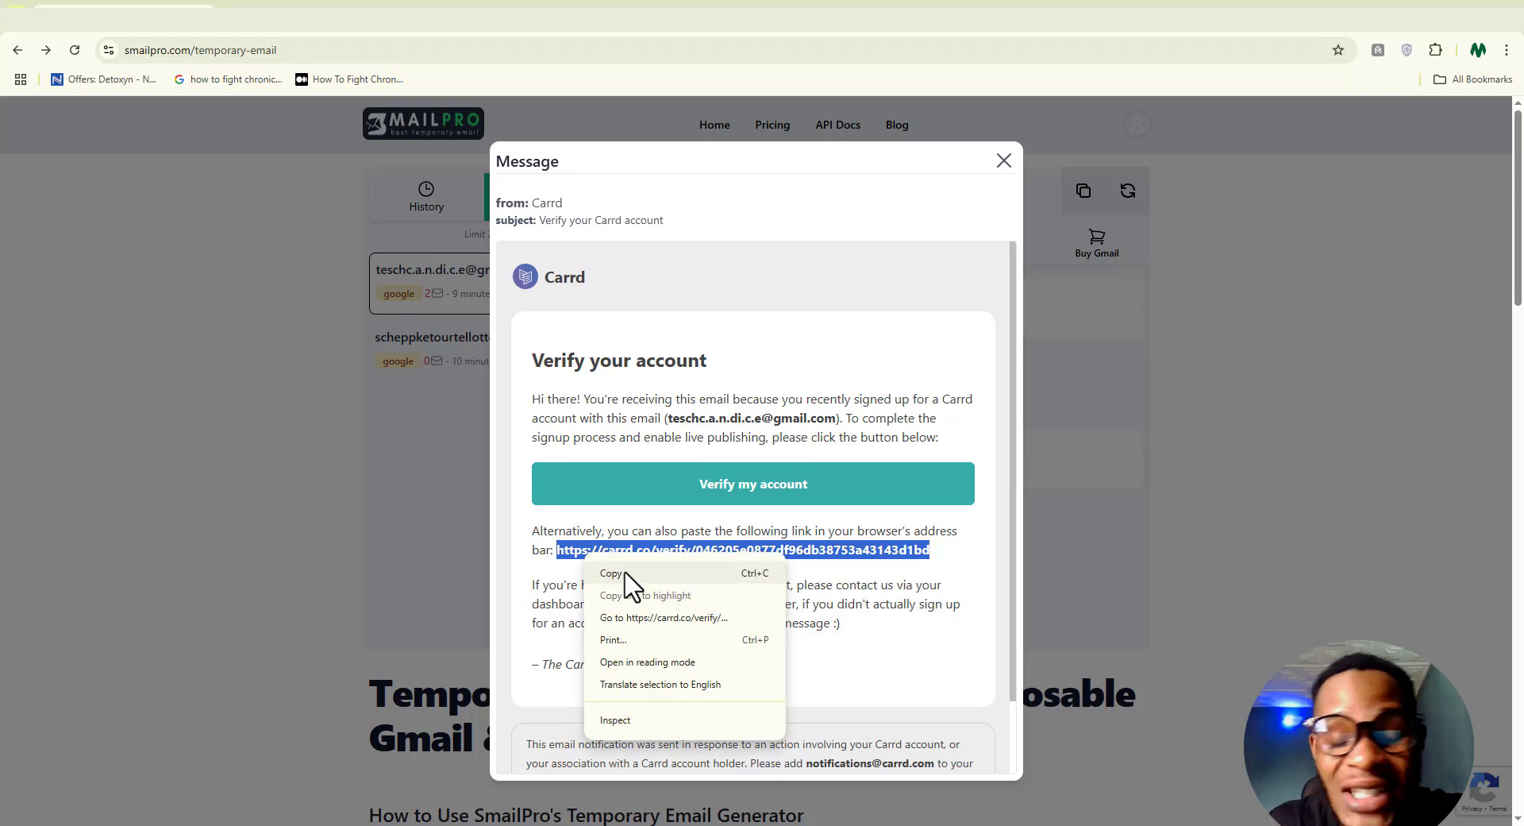
- Copy the account verification link from the Carrd email and open it in a new browser tab
click(629, 572)
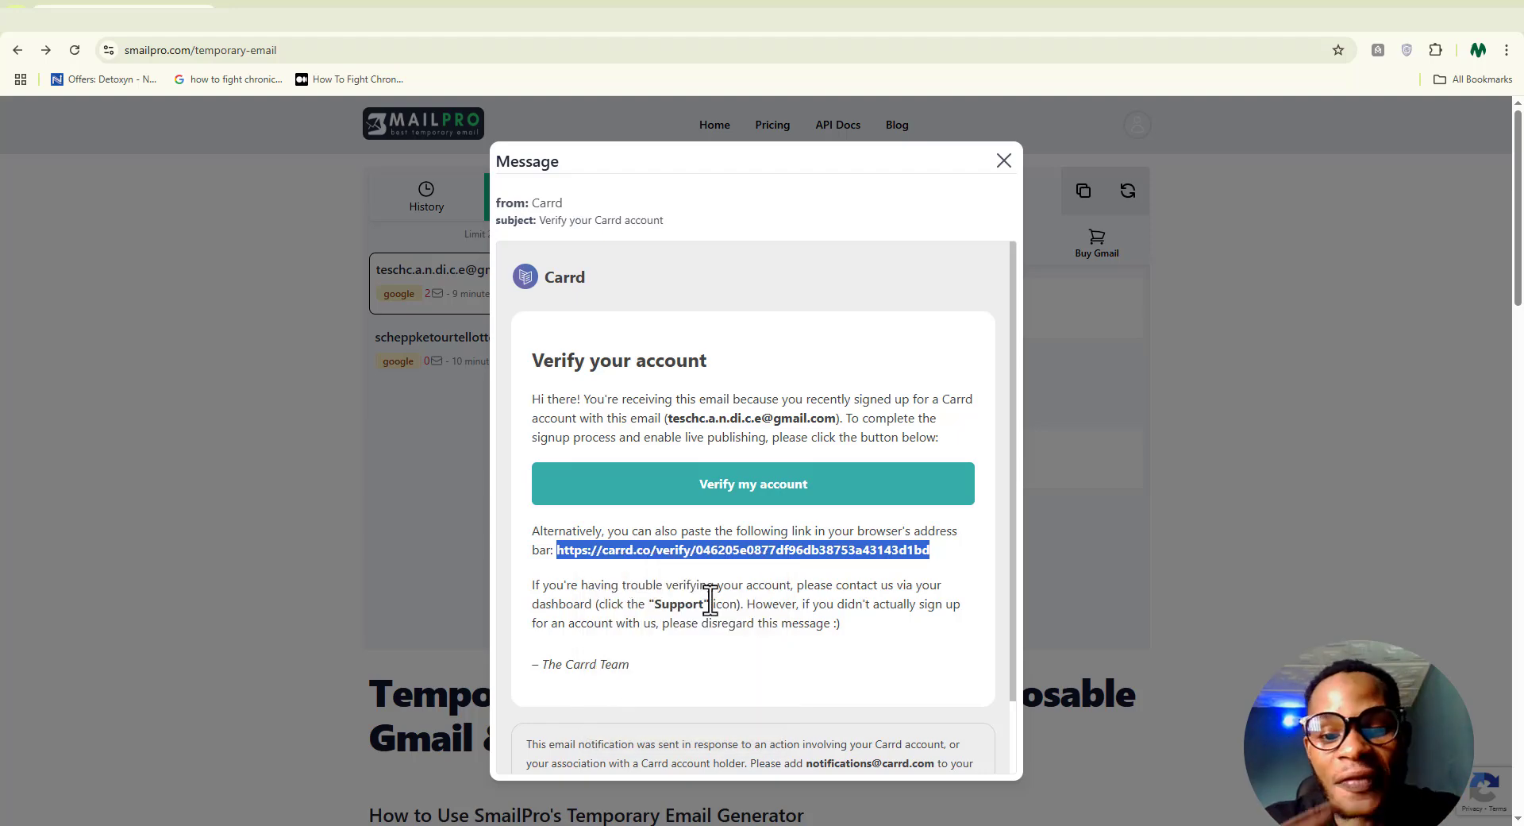
key(ctrl+t)
right_click(810, 53)
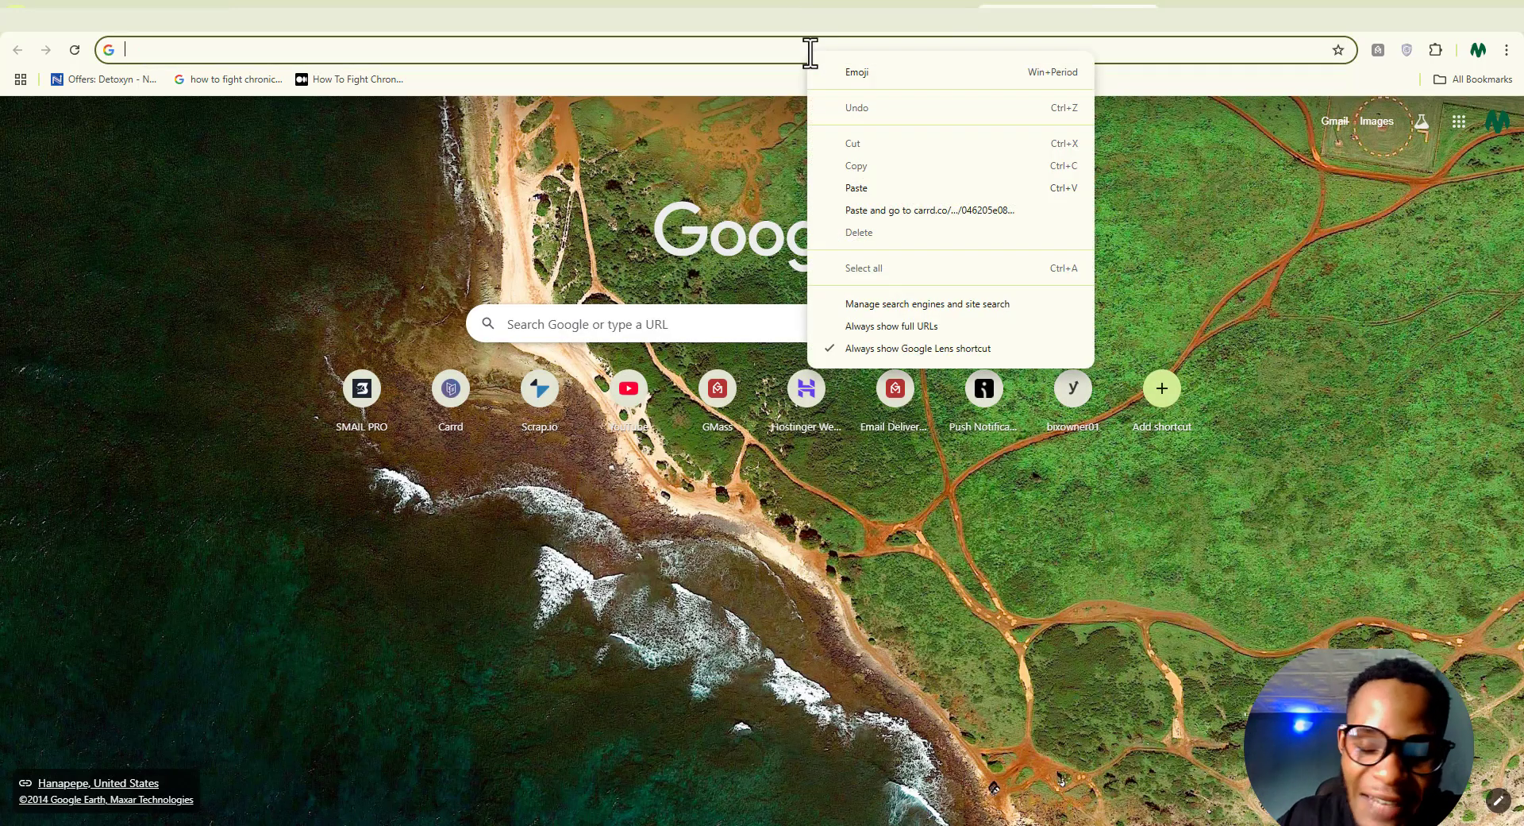
click(921, 210)
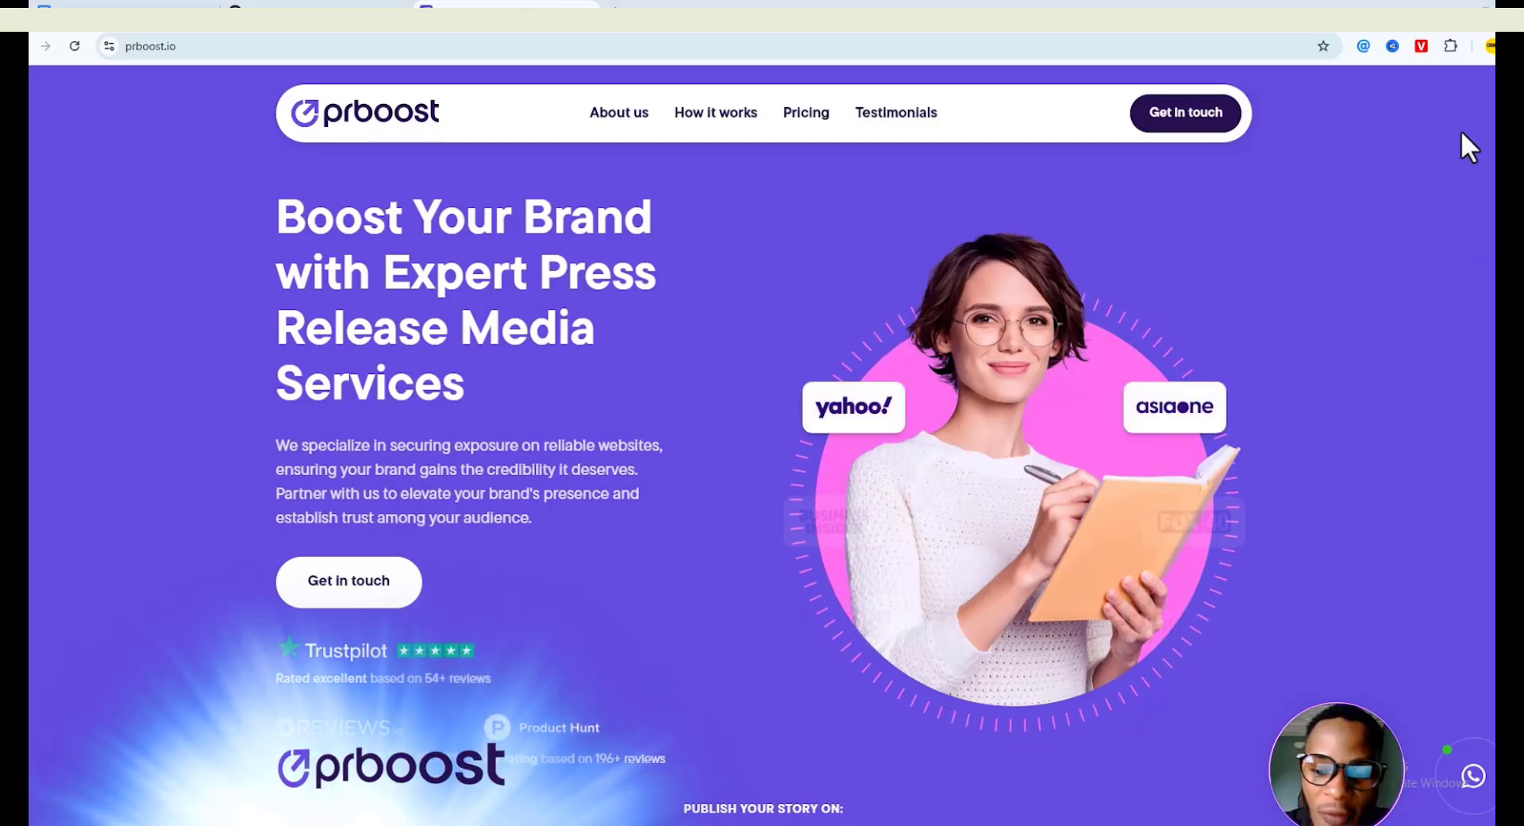
- Look through the prboost.io homepage, from the introduction and sample press articles down to the publishing packages
scroll(1461, 130, down, 6)
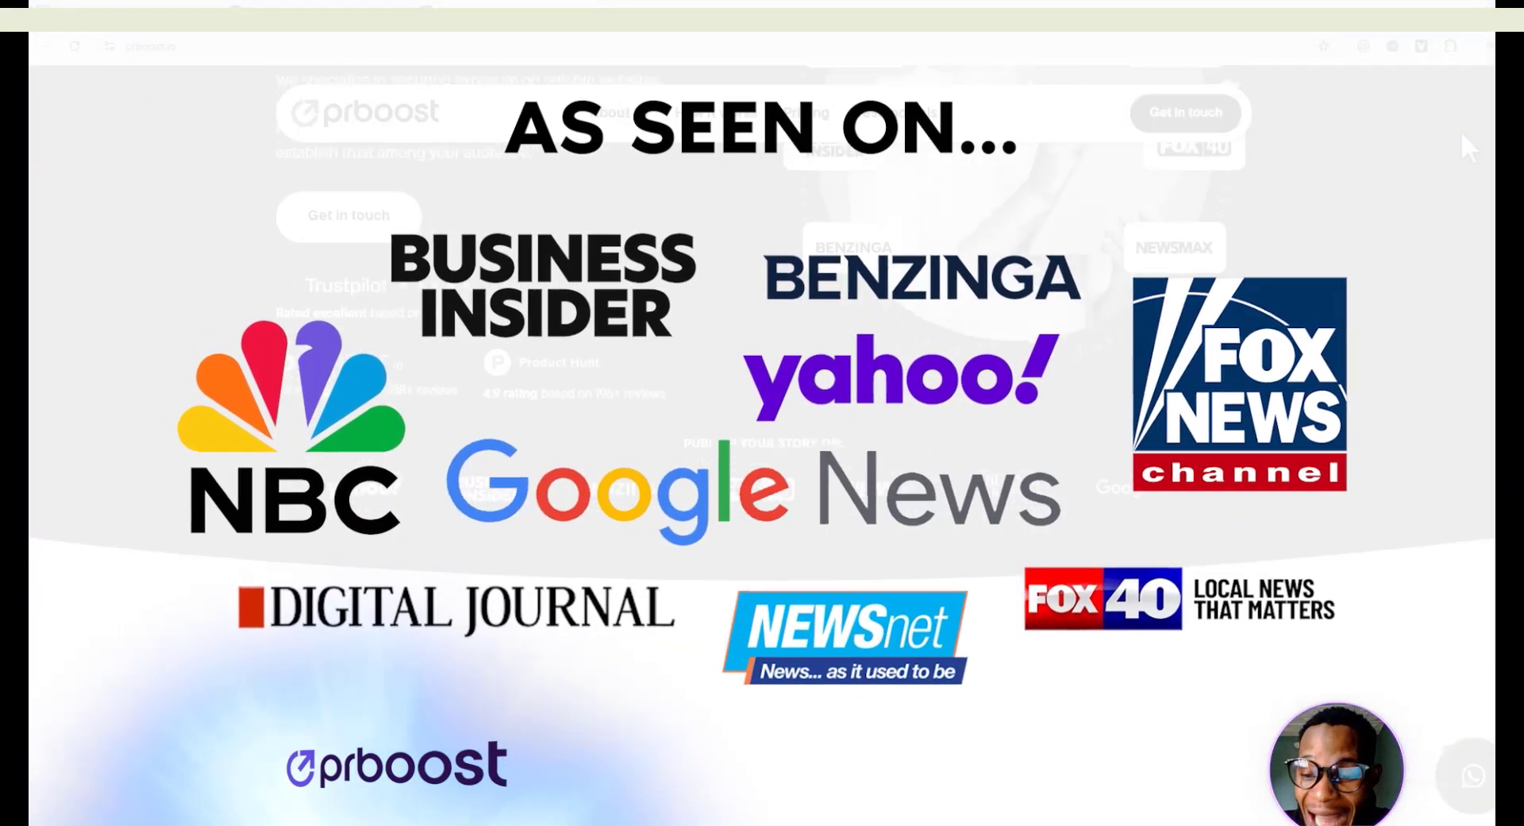
scroll(1461, 130, down, 3)
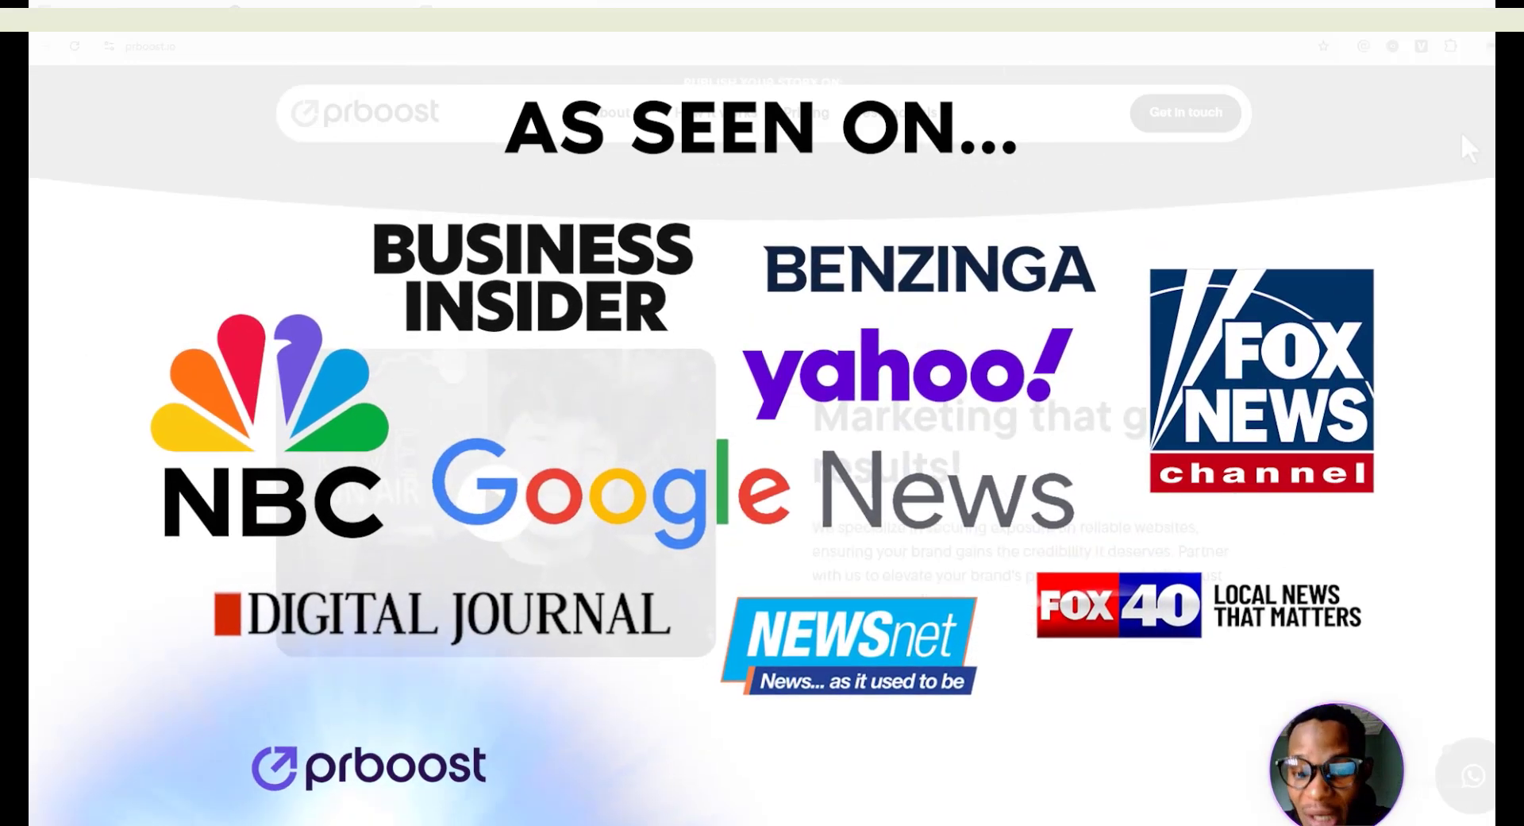
scroll(1467, 147, down, 5)
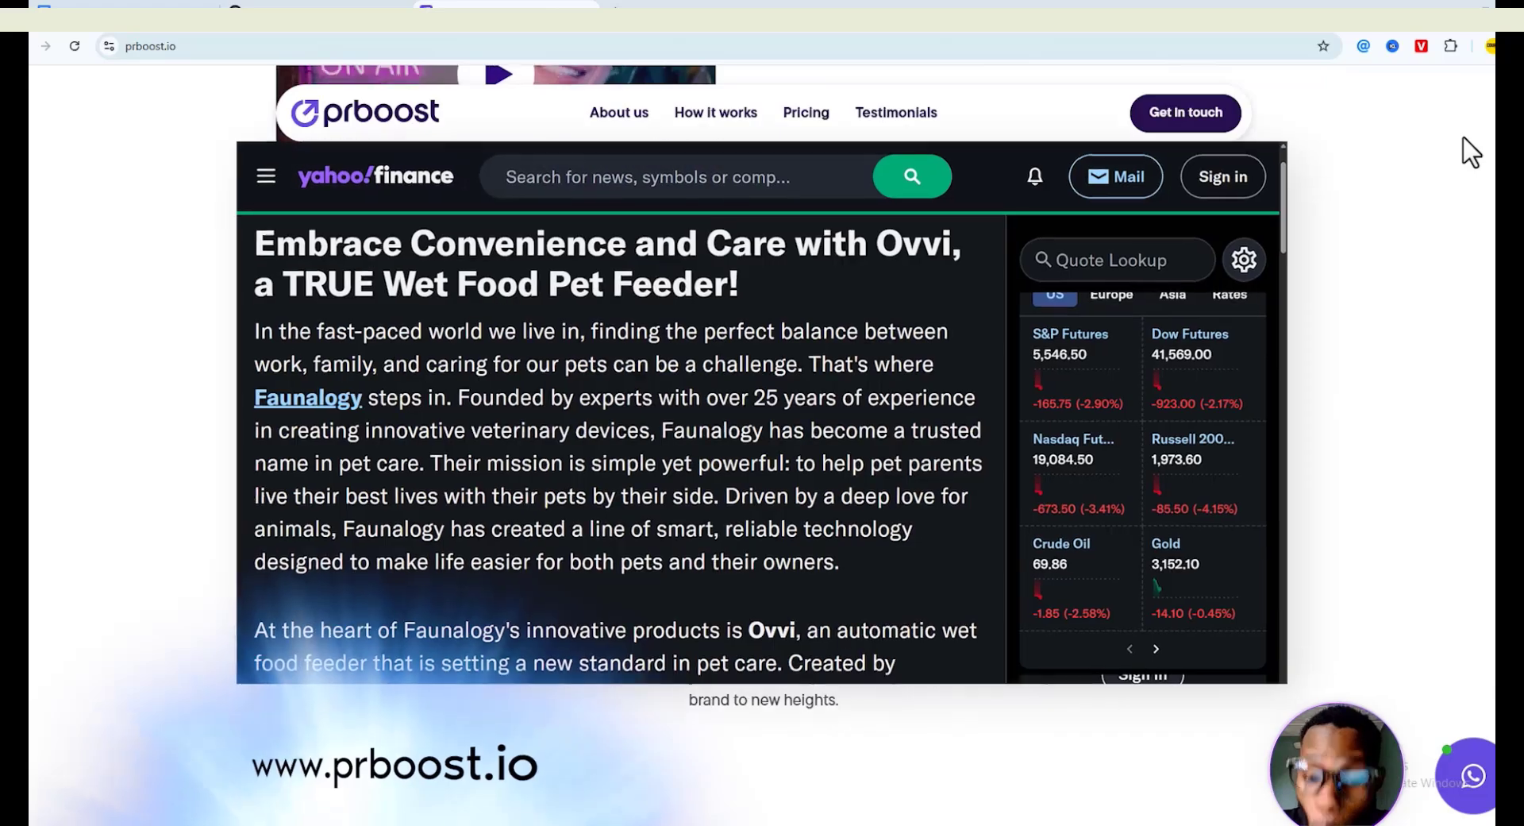
scroll(1470, 151, down, 1)
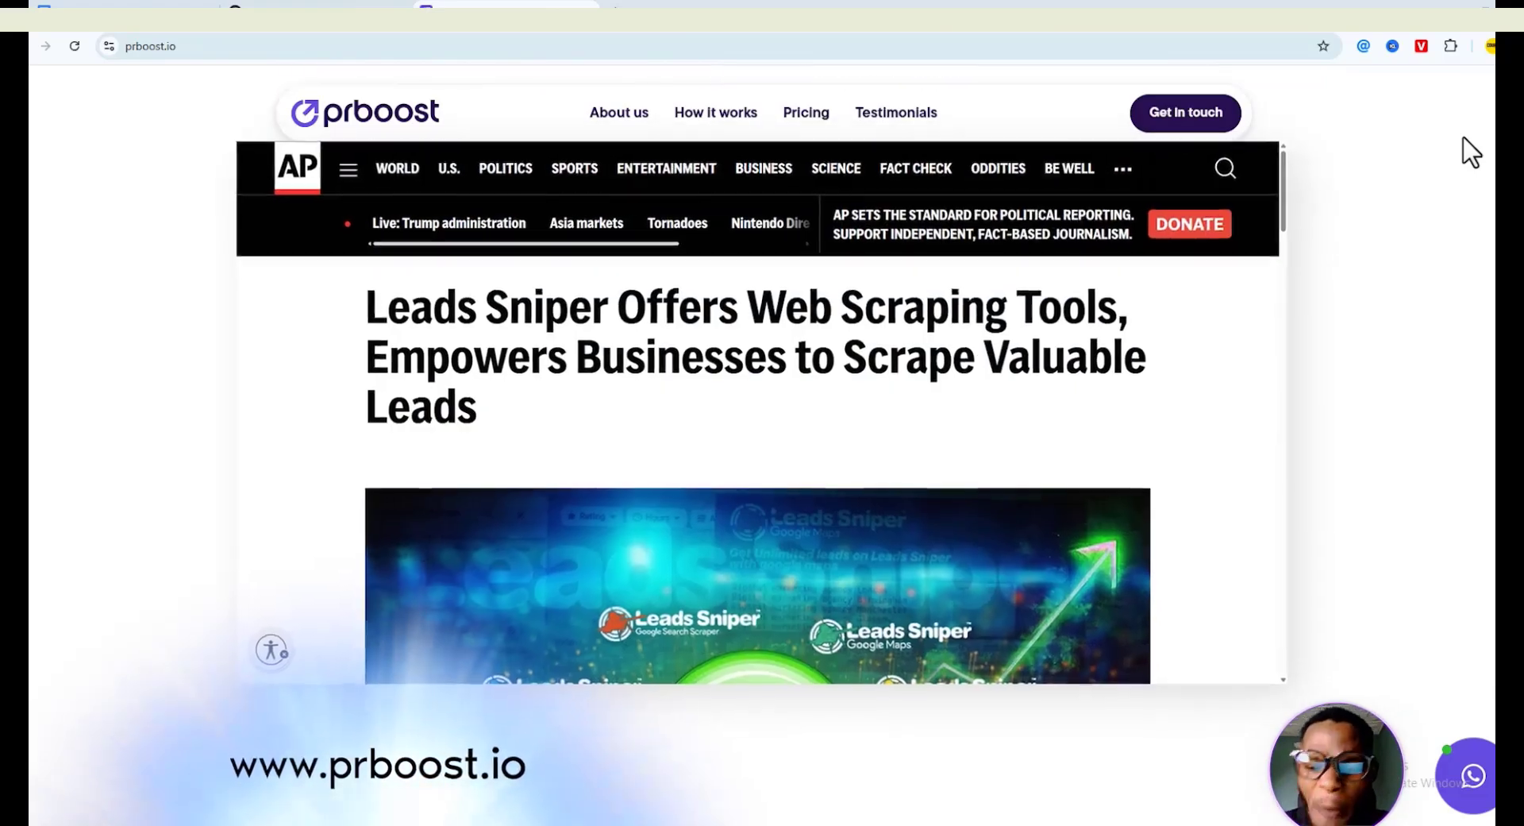
scroll(1472, 152, down, 10)
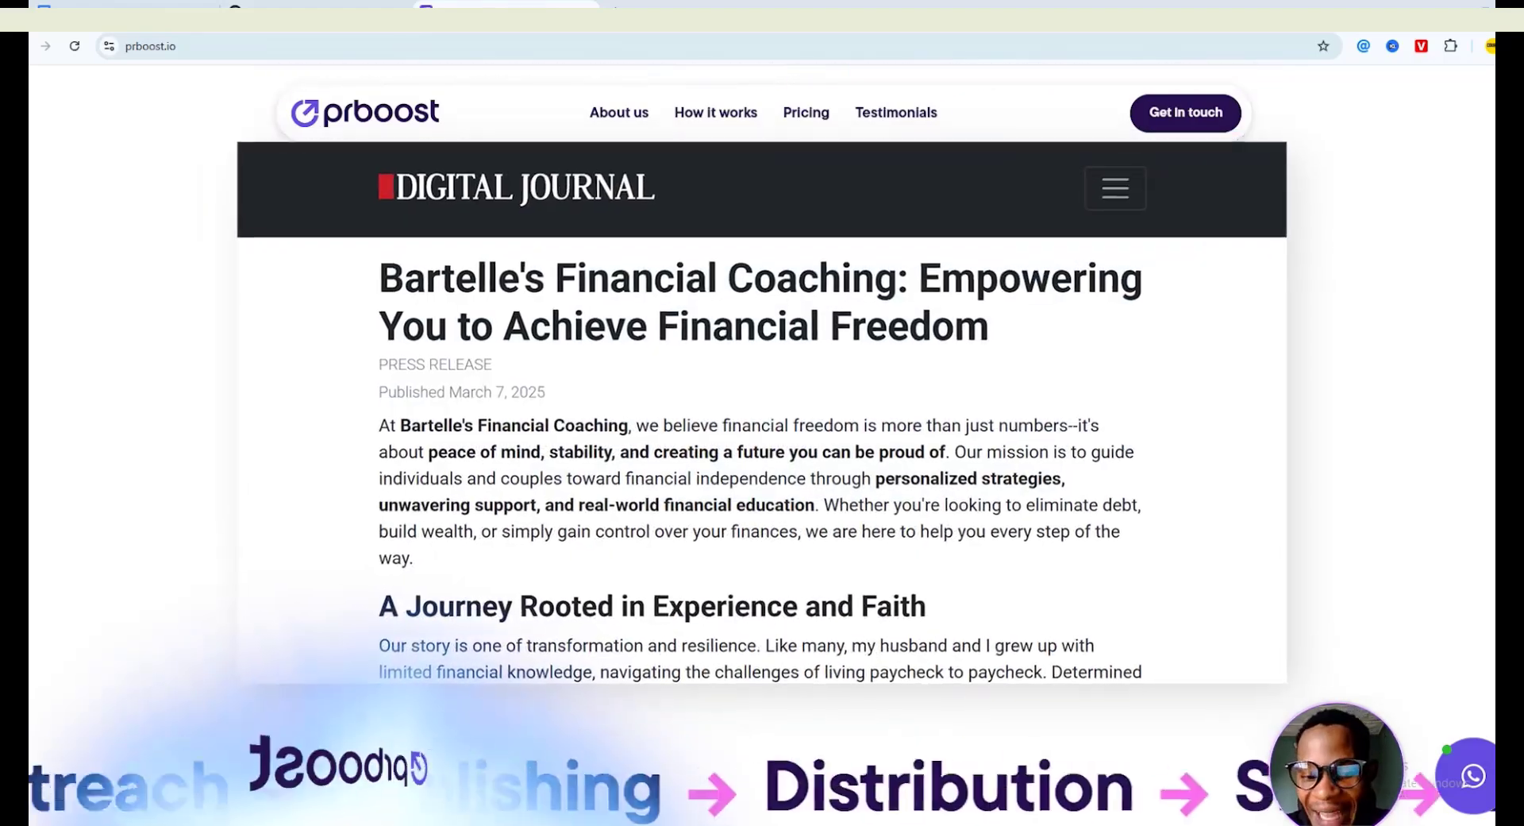
scroll(762, 397, down, 7)
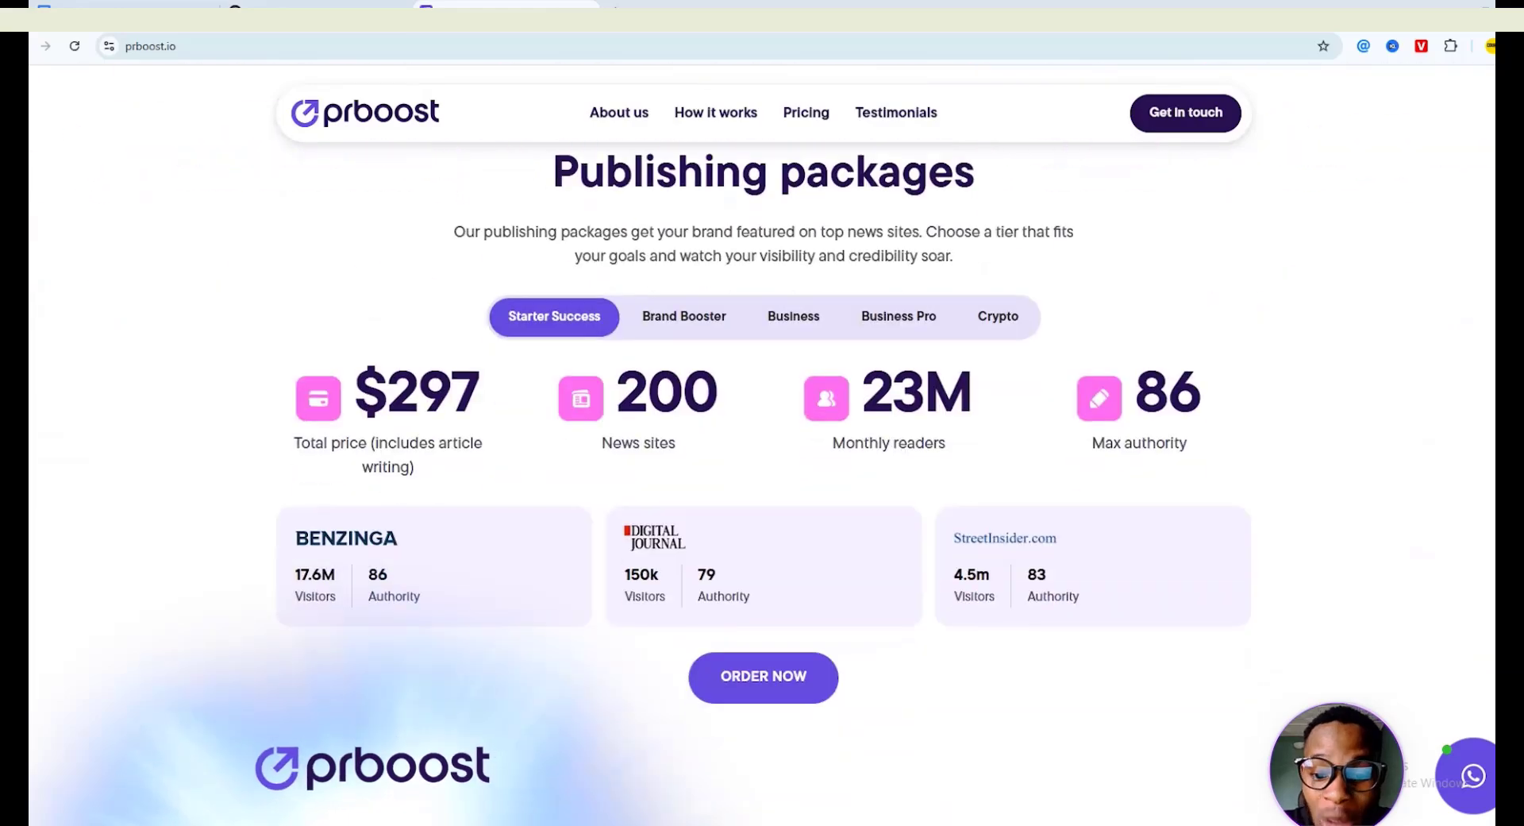
- Review the Business and Business Pro publishing packages and the flexible pricing options on prboost.io
click(794, 370)
click(899, 370)
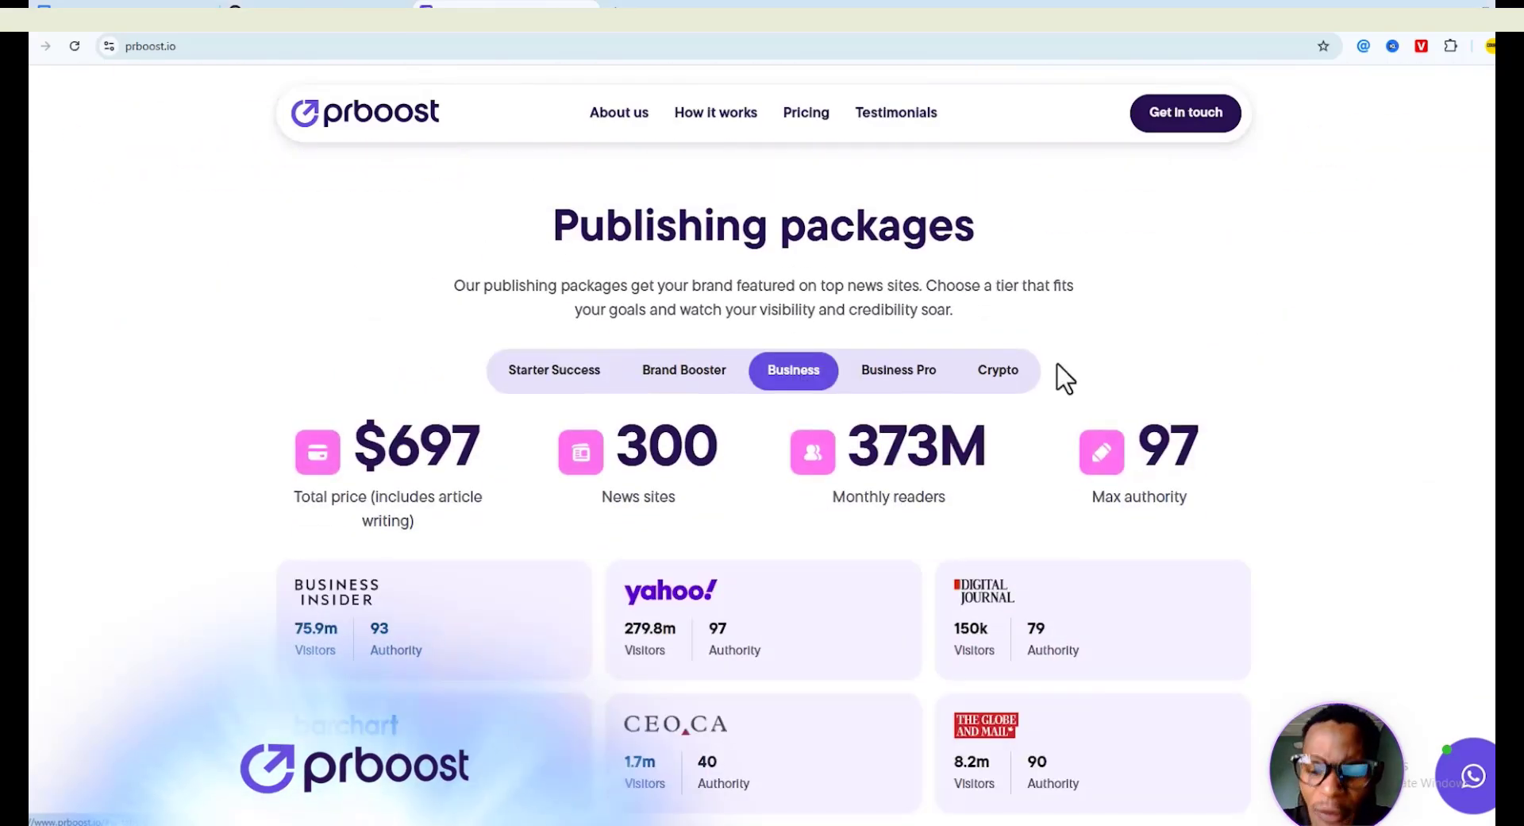
scroll(1435, 337, down, 1)
scroll(1442, 347, down, 10)
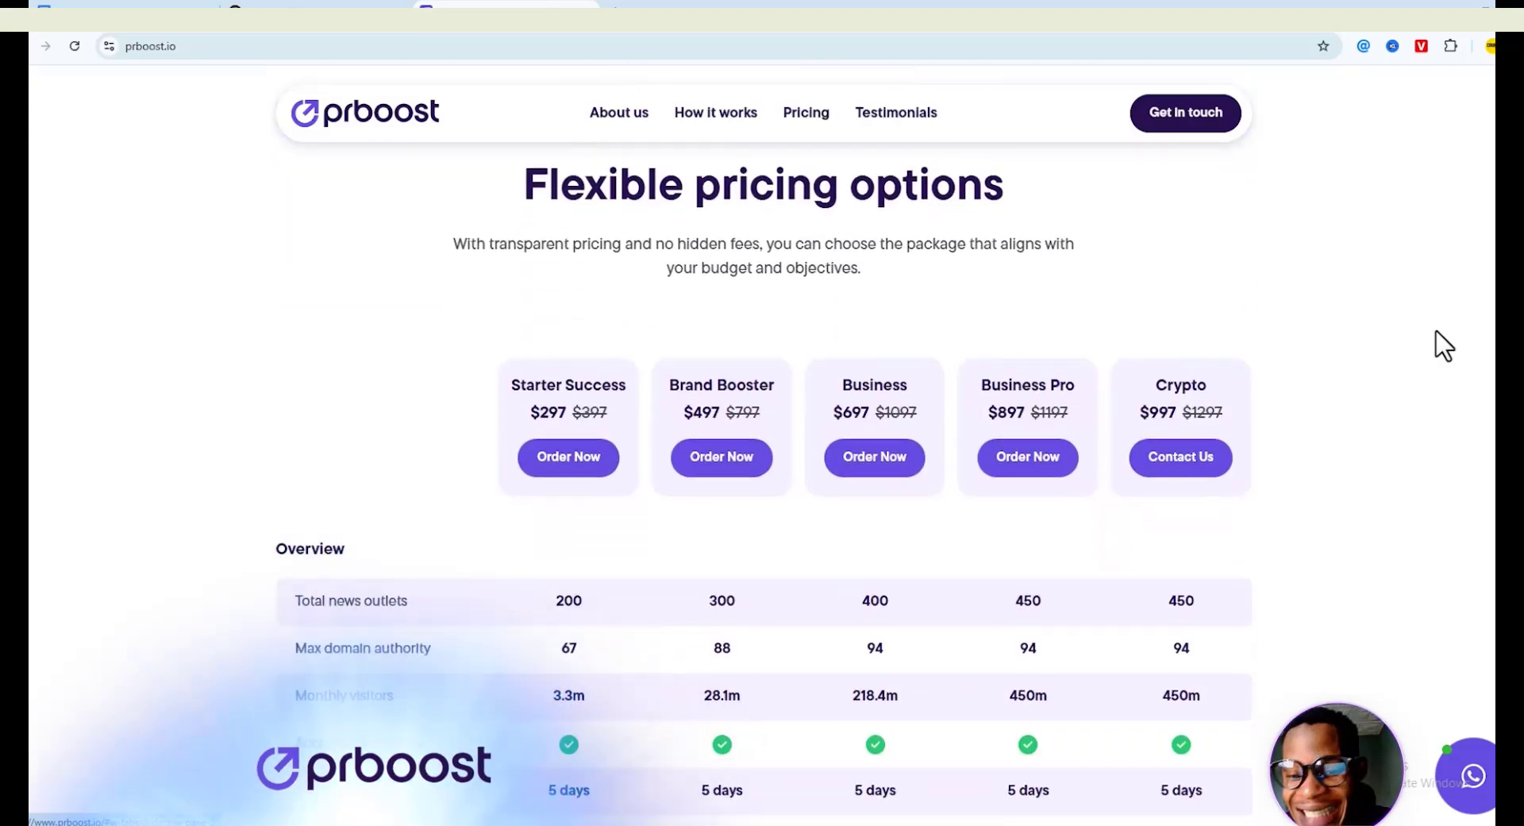
scroll(1442, 346, down, 3)
scroll(1442, 345, down, 15)
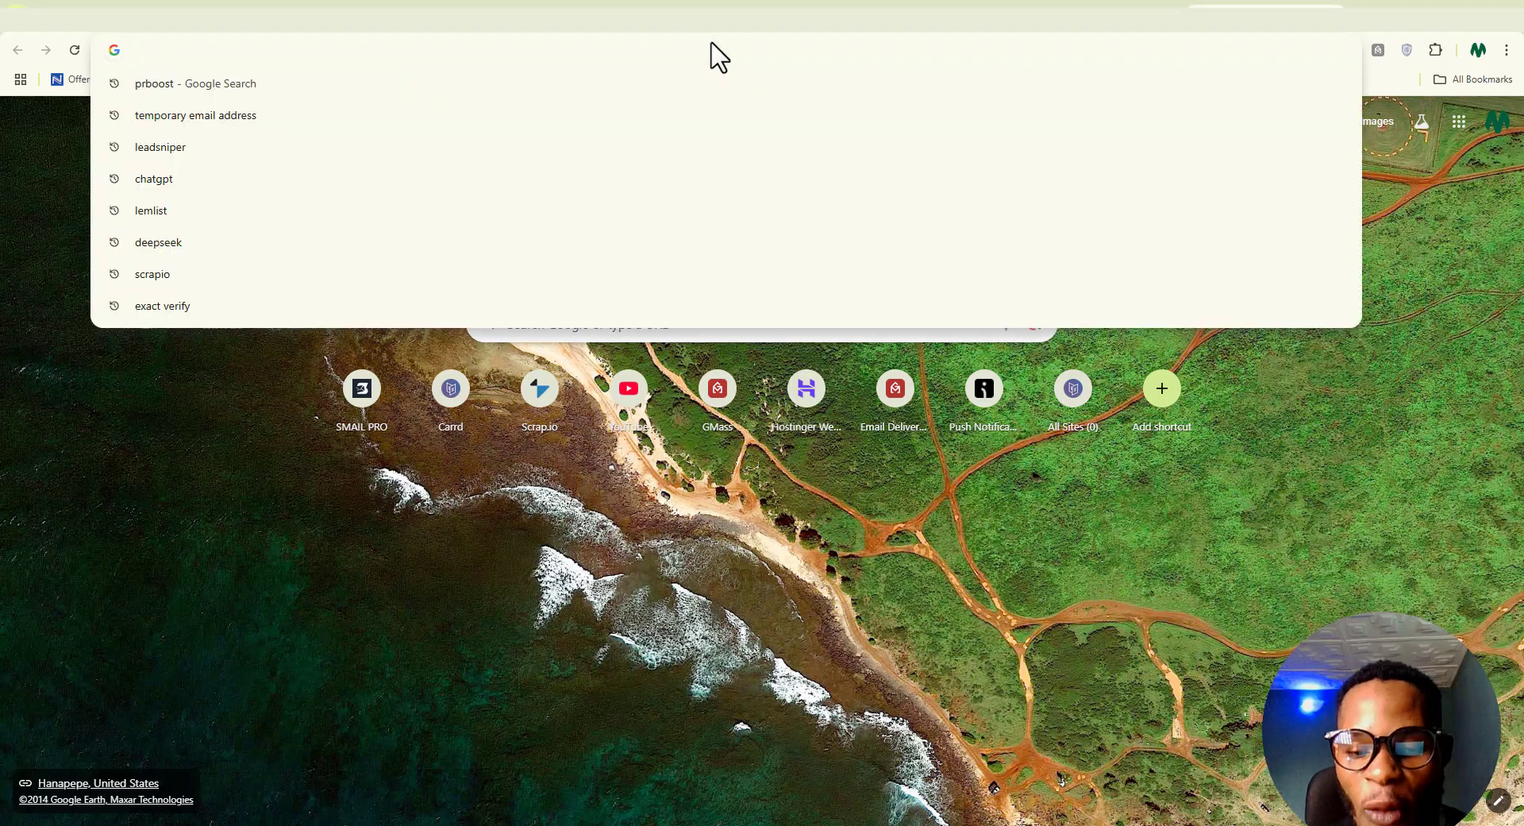
- Open smailpro.com in the new browser tab
text(s)
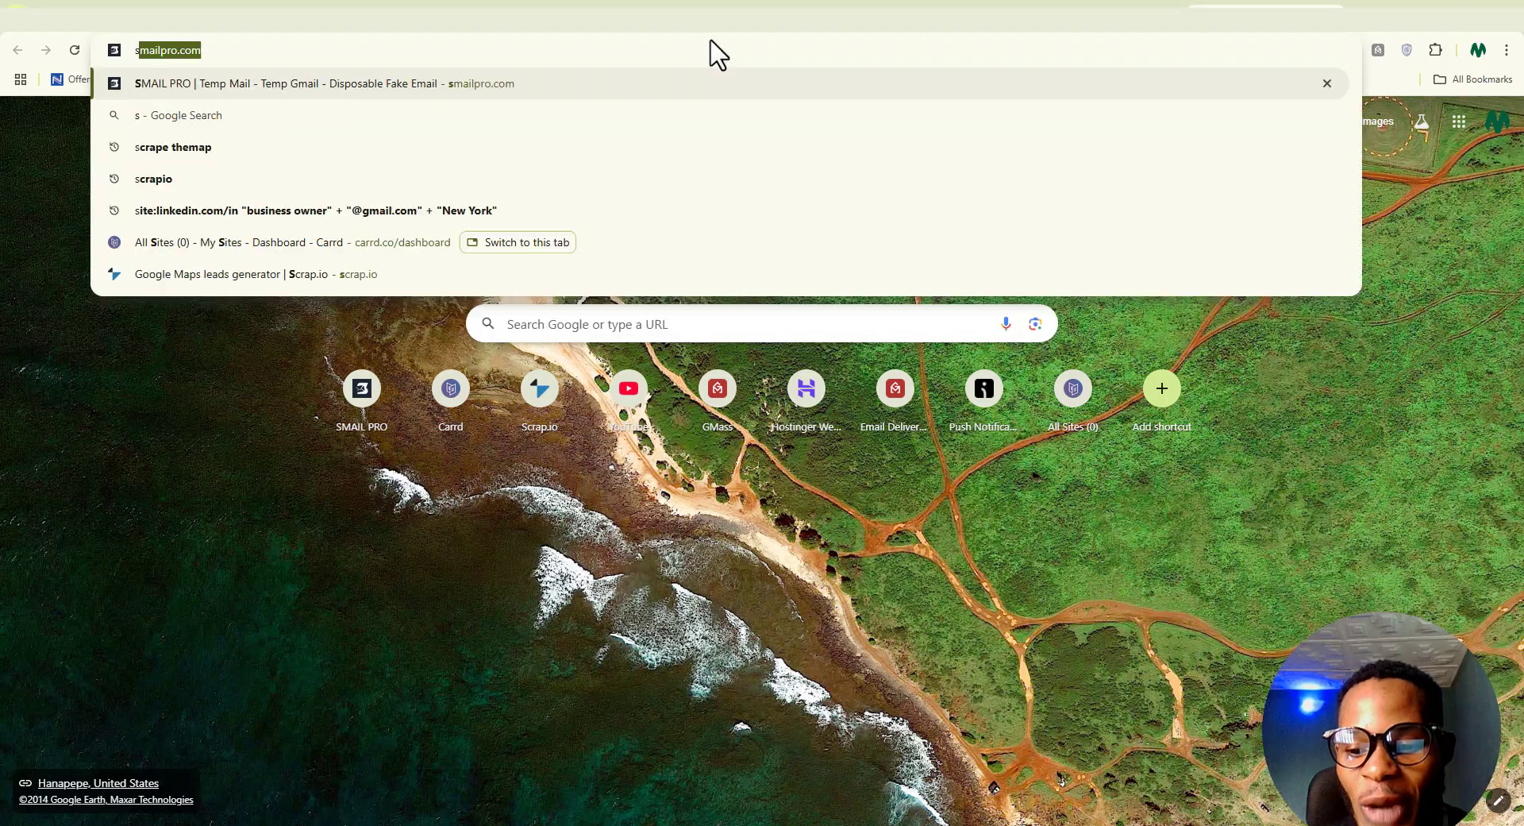
text(mailp)
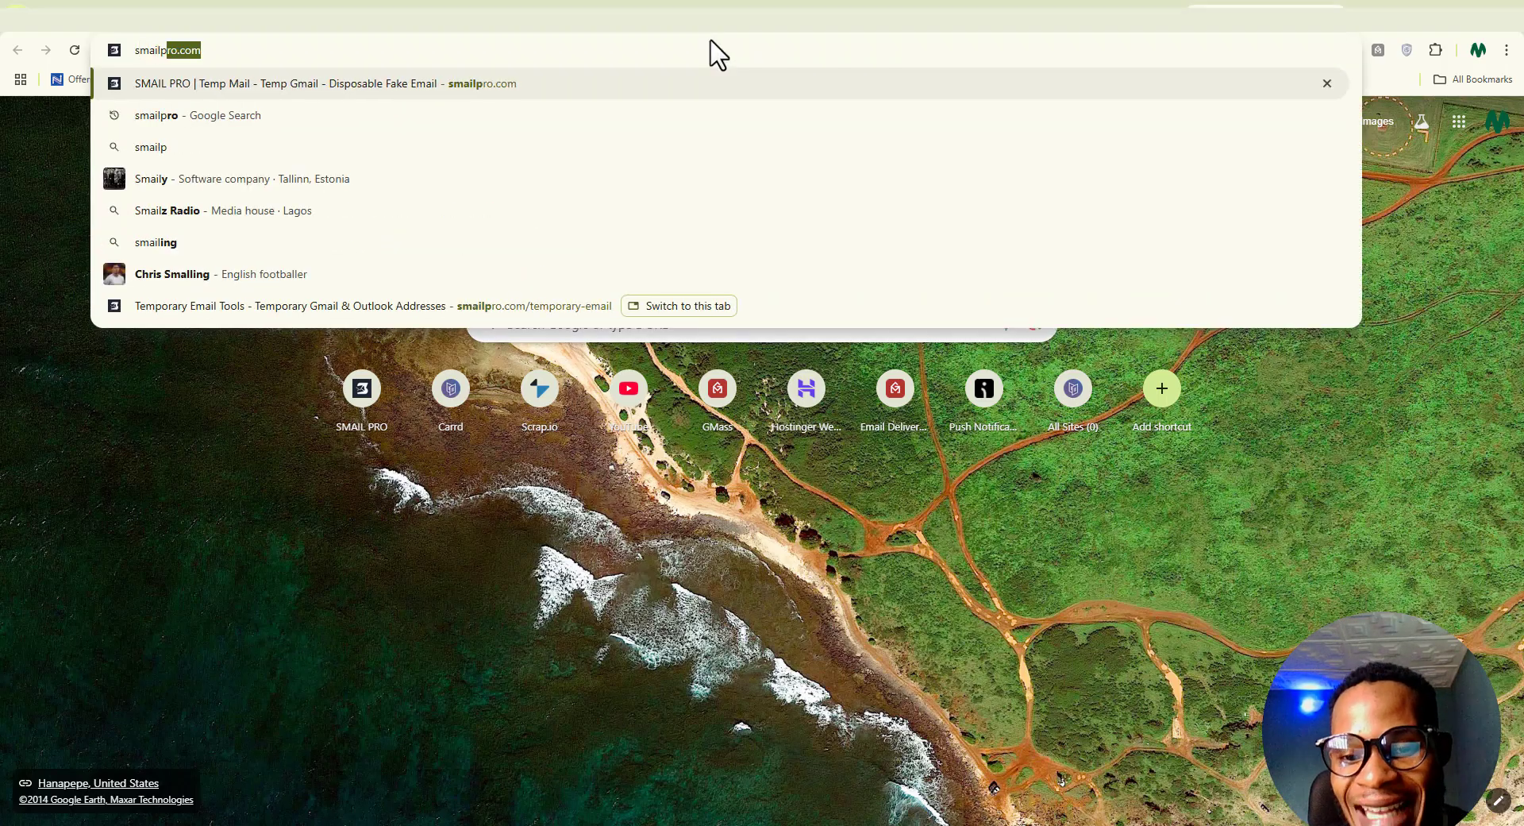
text(ro.com)
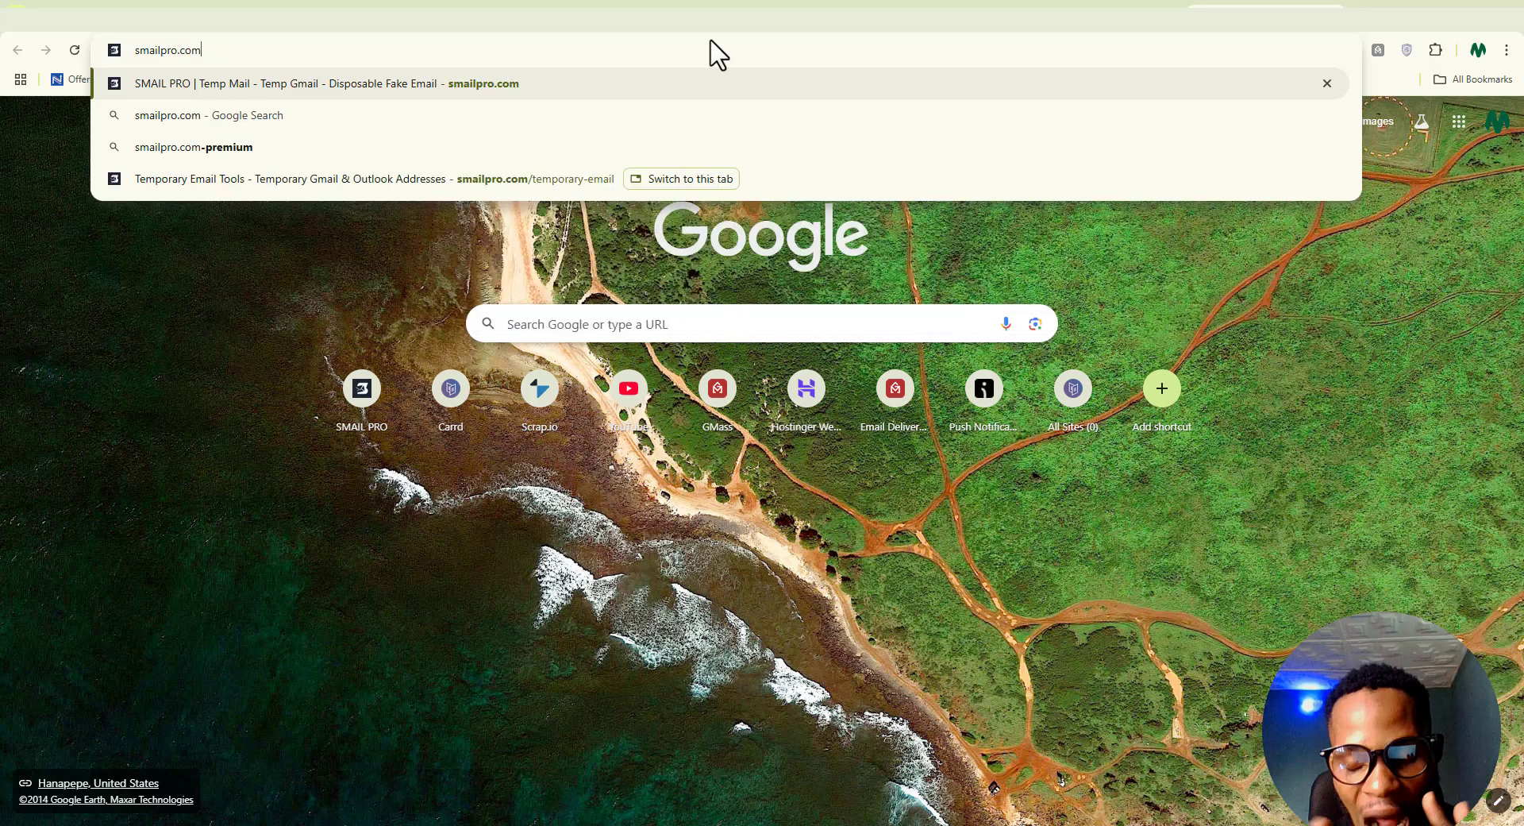
key(Return)
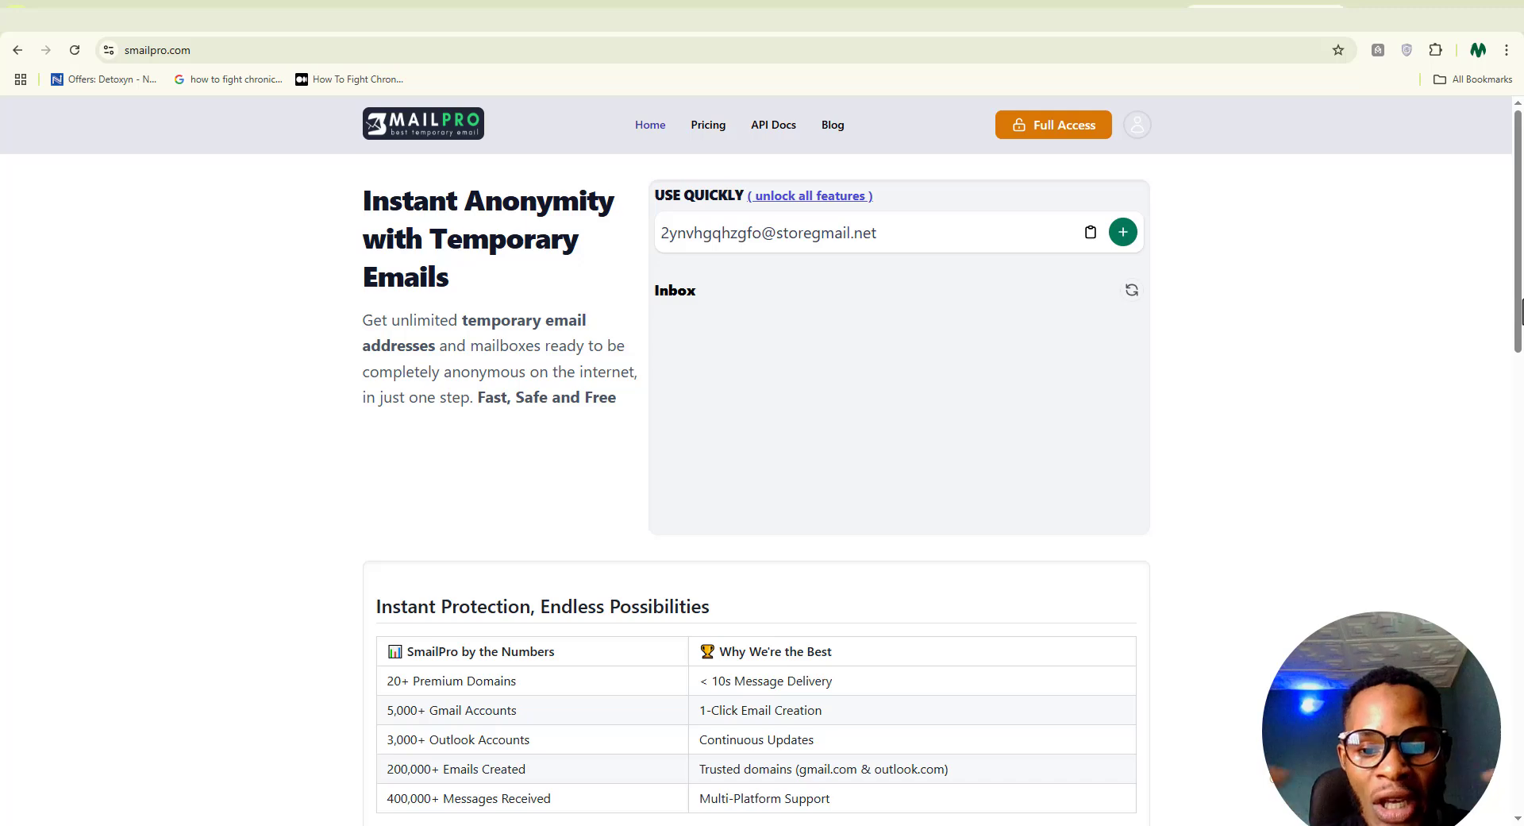
- Examine the SmailPro homepage, including its features, frequently asked questions and blog links, and return to the temporary address
scroll(1522, 287, down, 5)
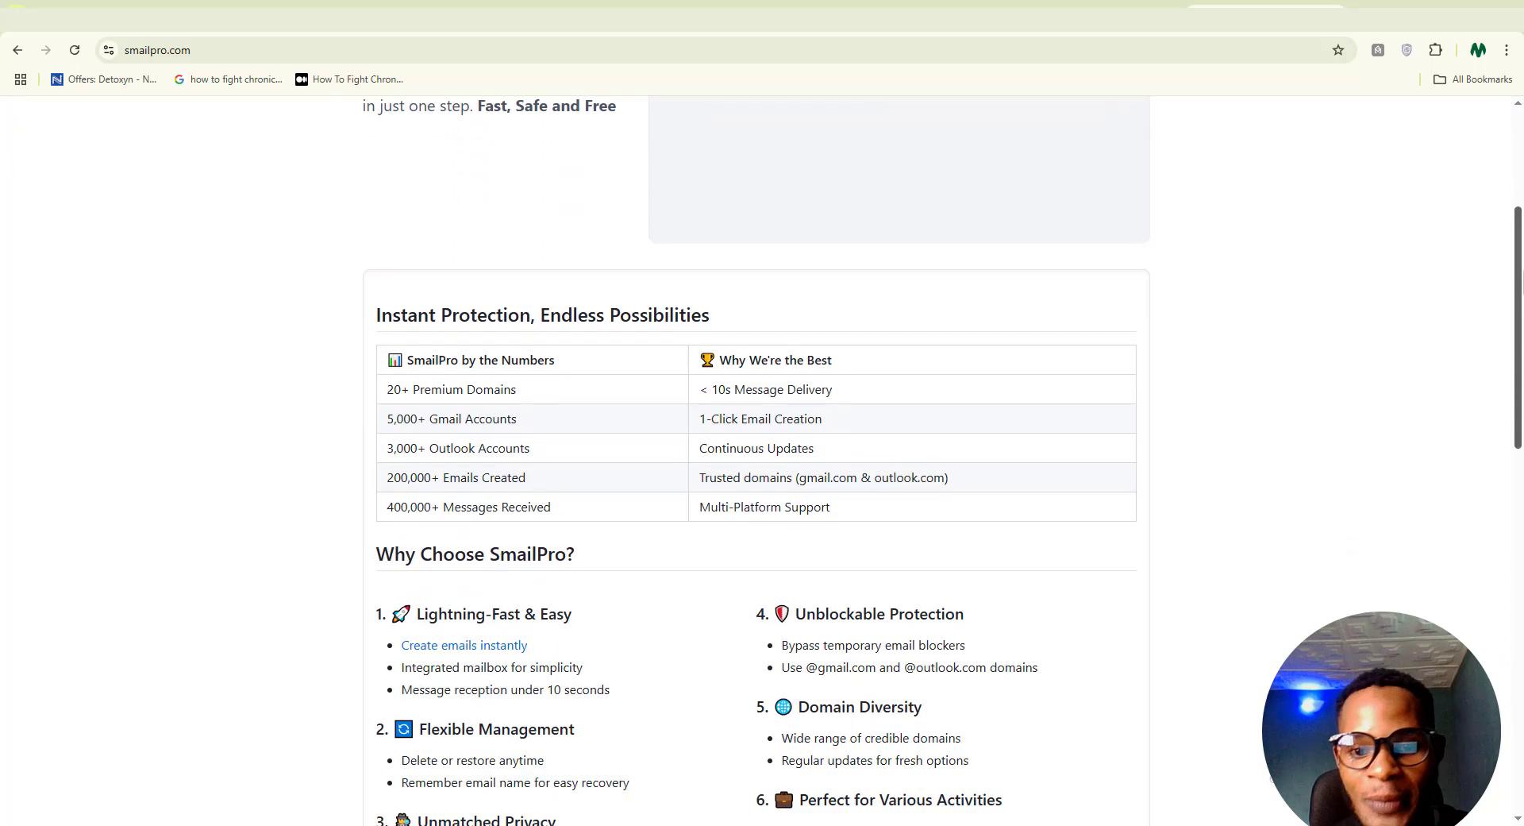
scroll(762, 455, down, 4)
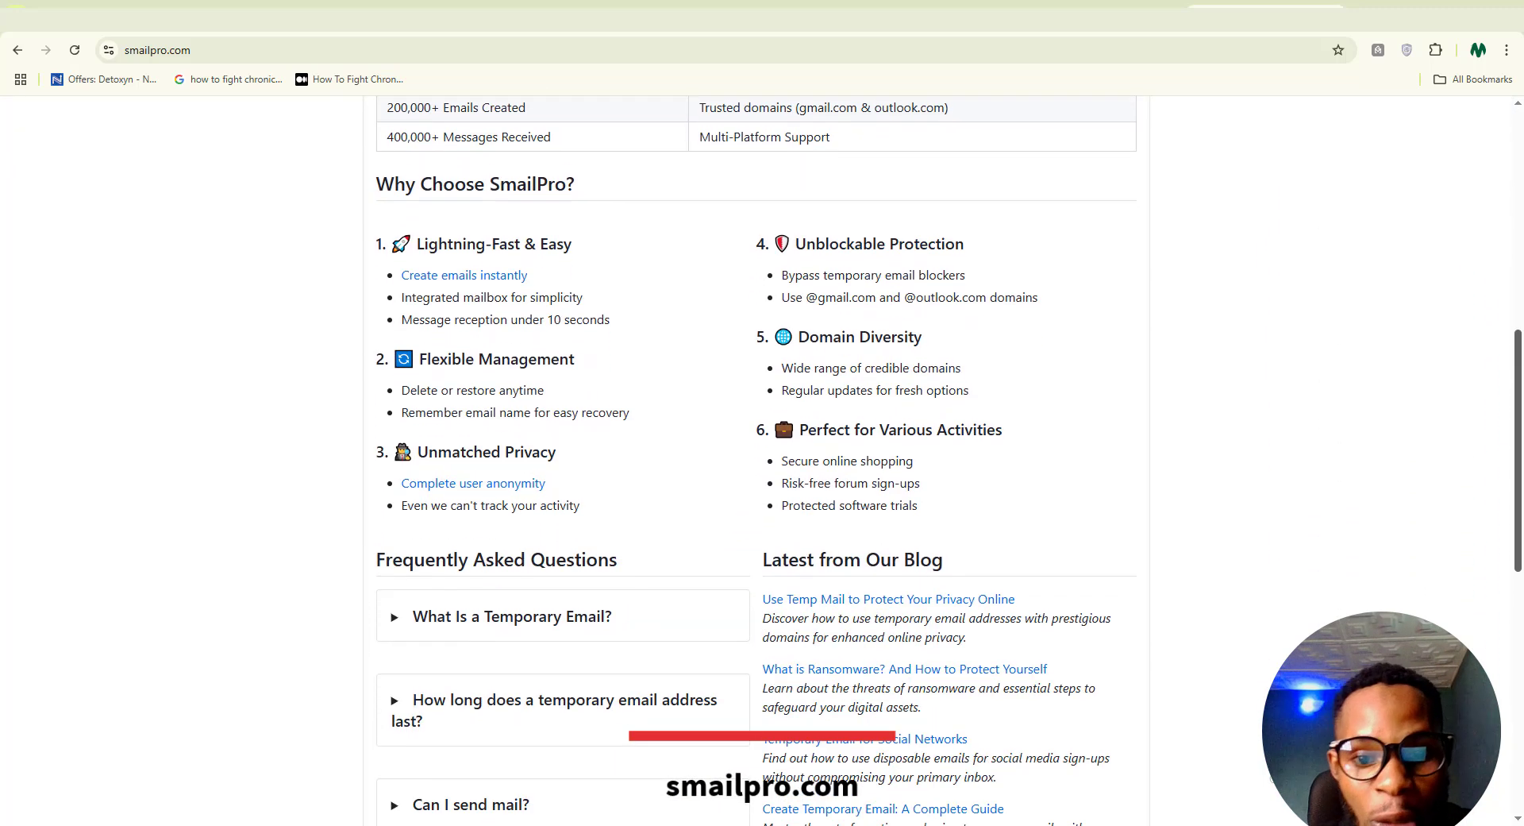
scroll(763, 455, down, 4)
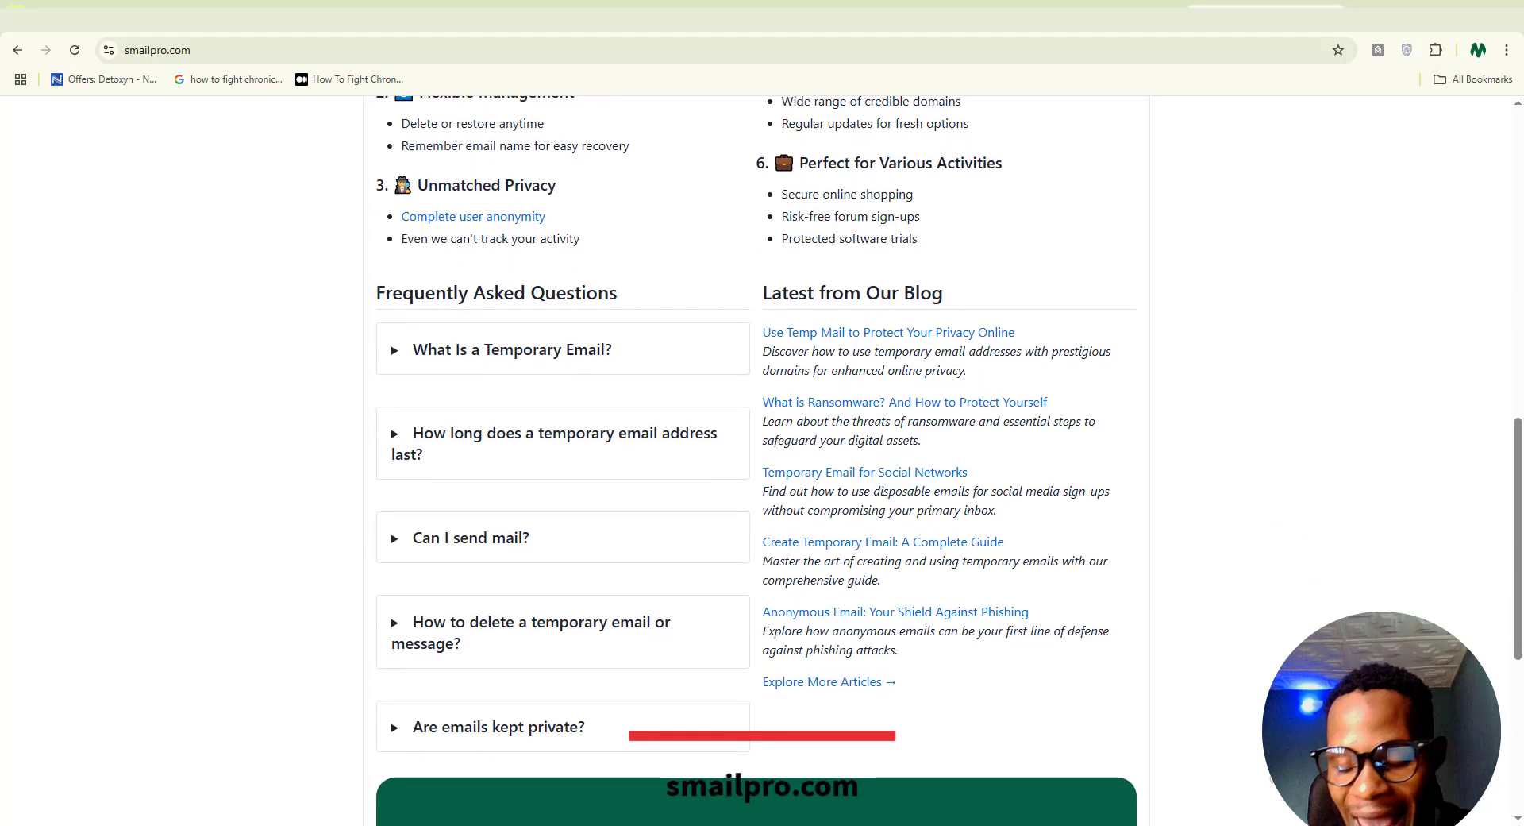
scroll(762, 455, down, 4)
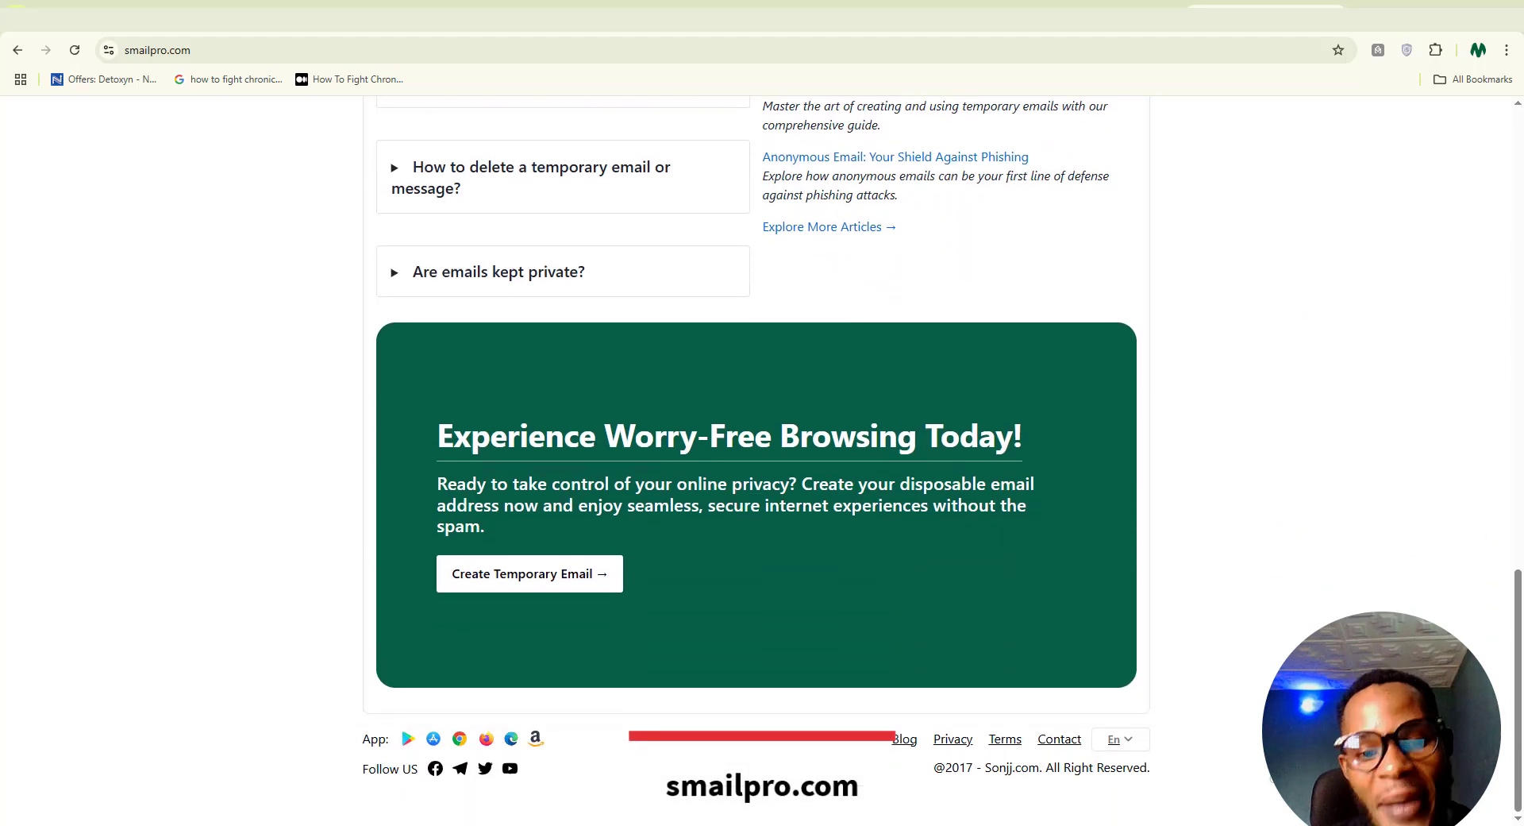
scroll(762, 461, up, 6)
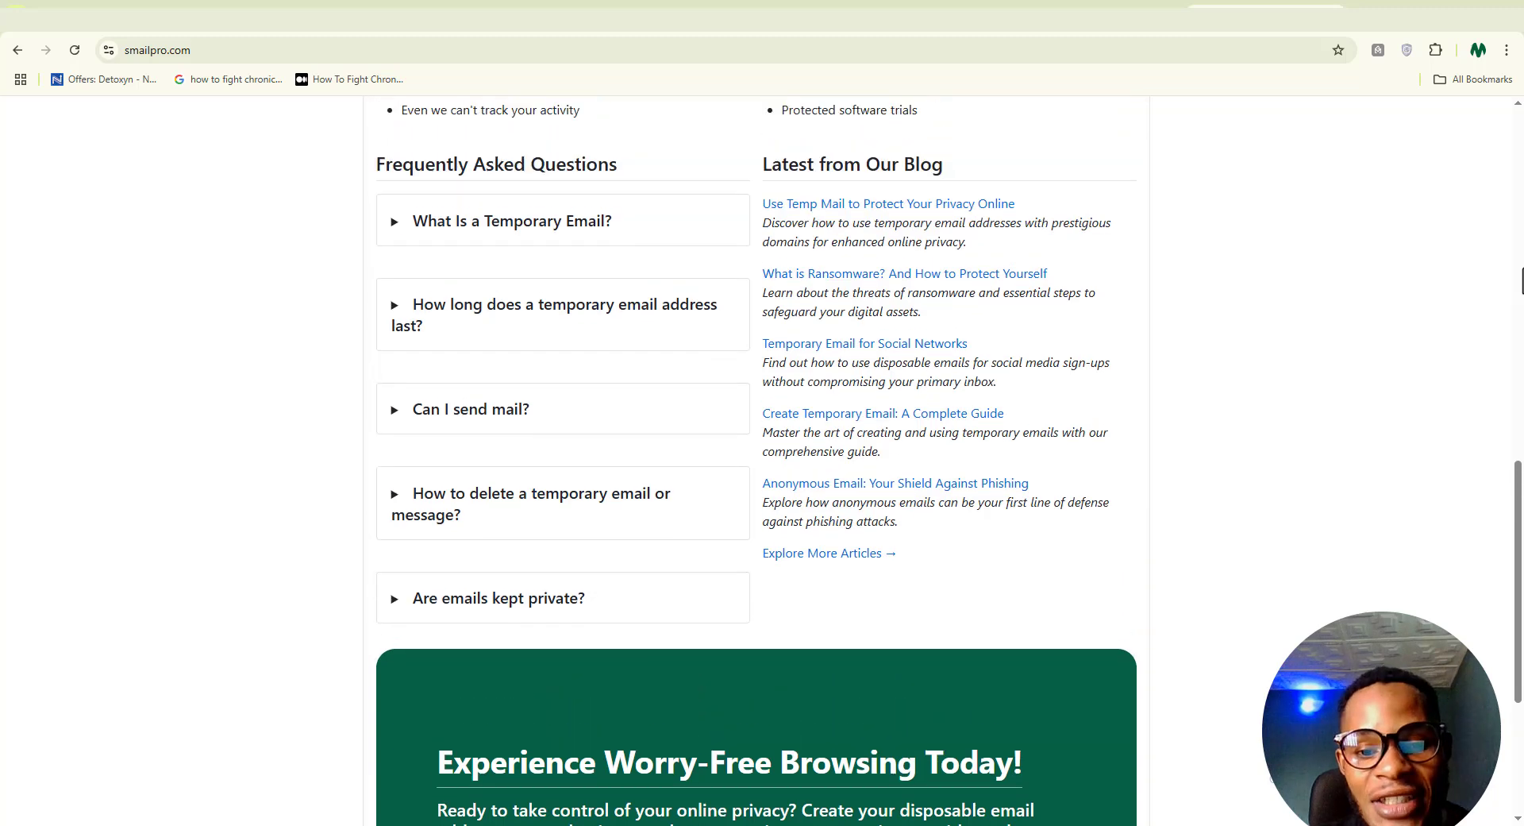
scroll(762, 460, up, 7)
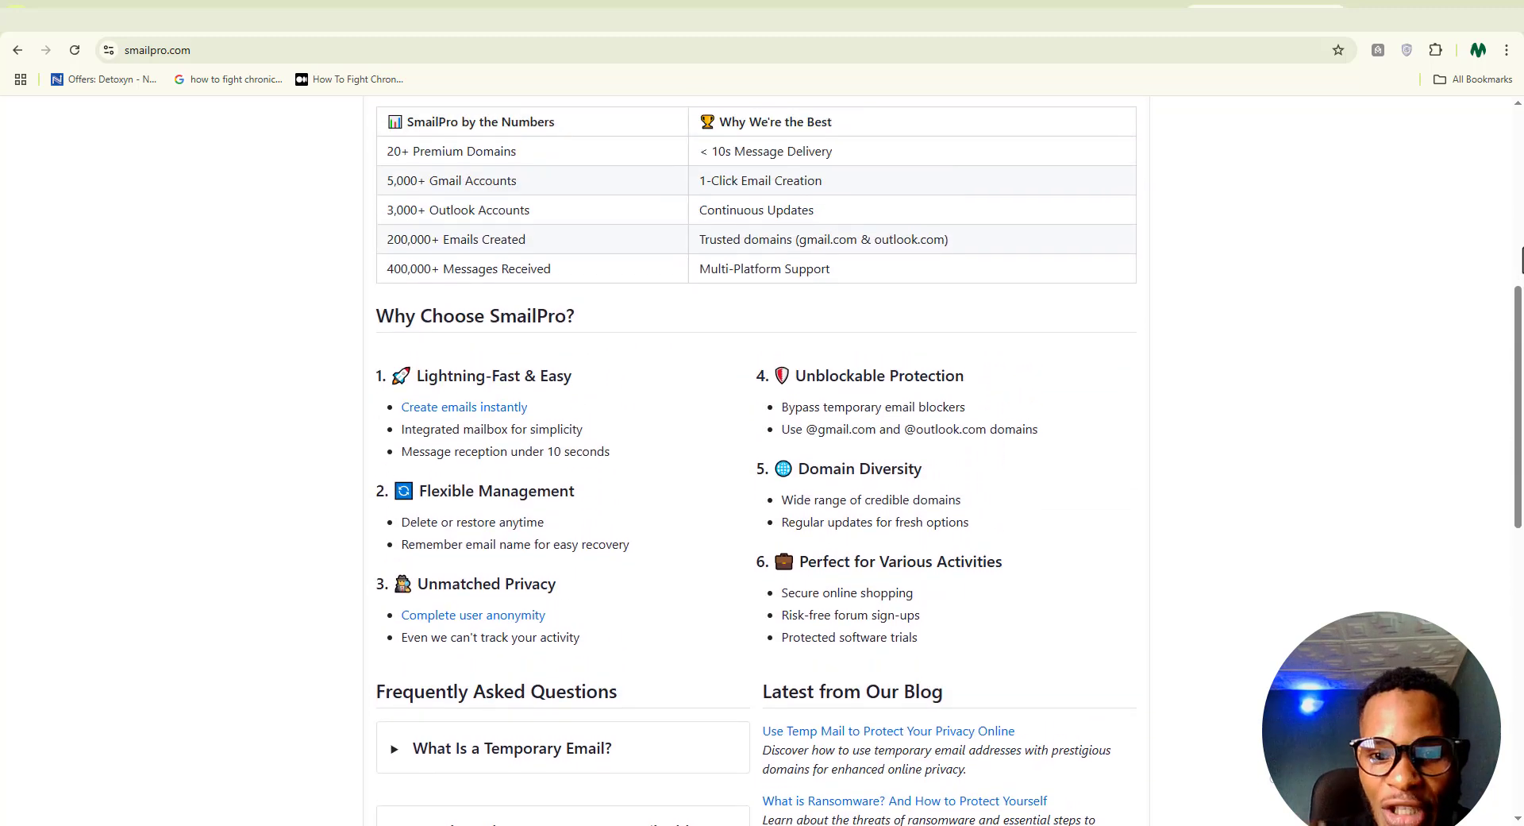
scroll(624, 409, up, 5)
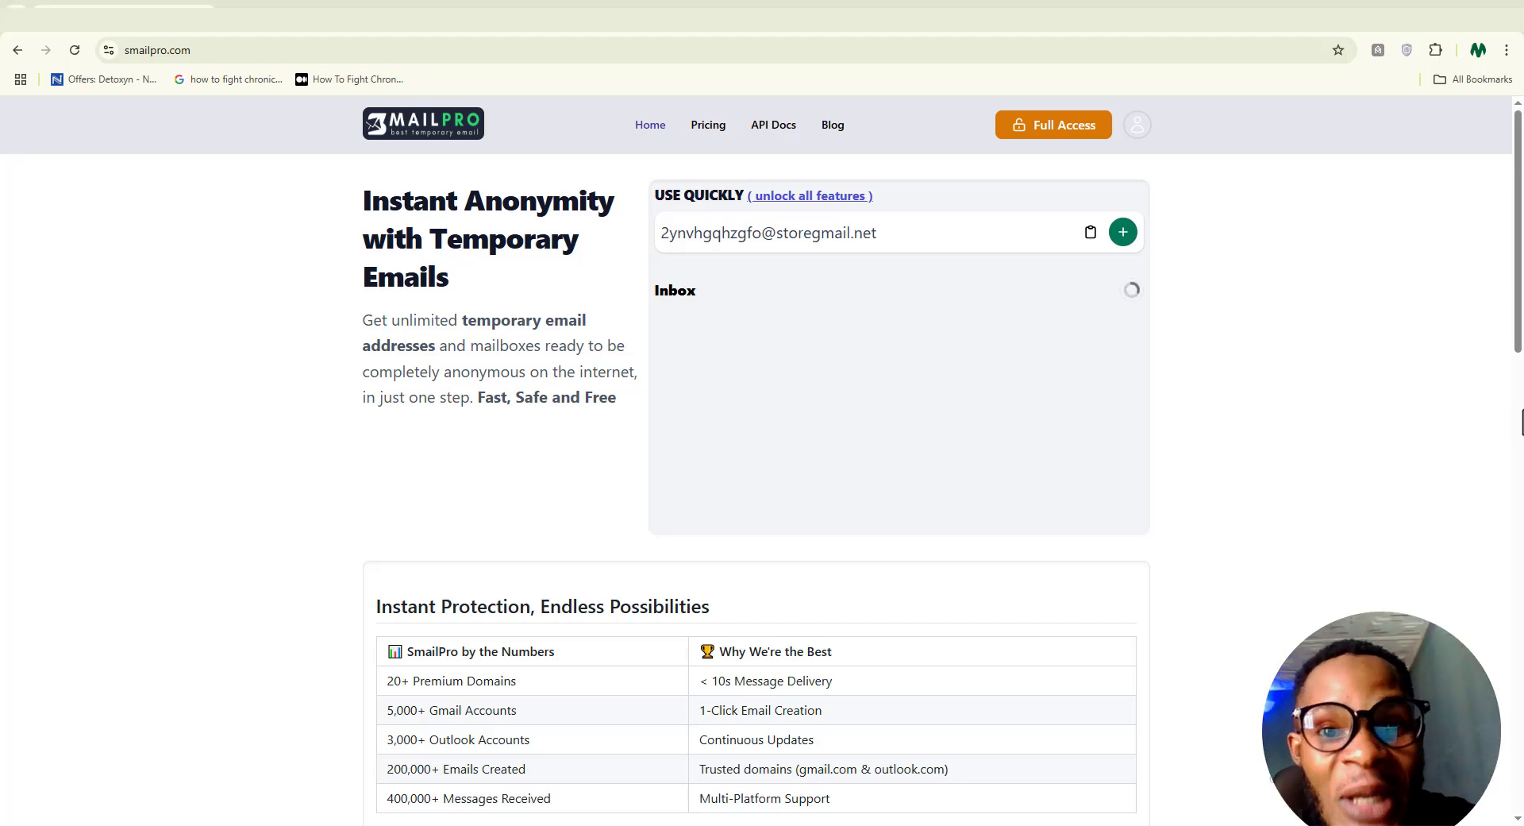
- Open SmailPro's full-access temporary email tools and check the generated Gmail address
click(1049, 137)
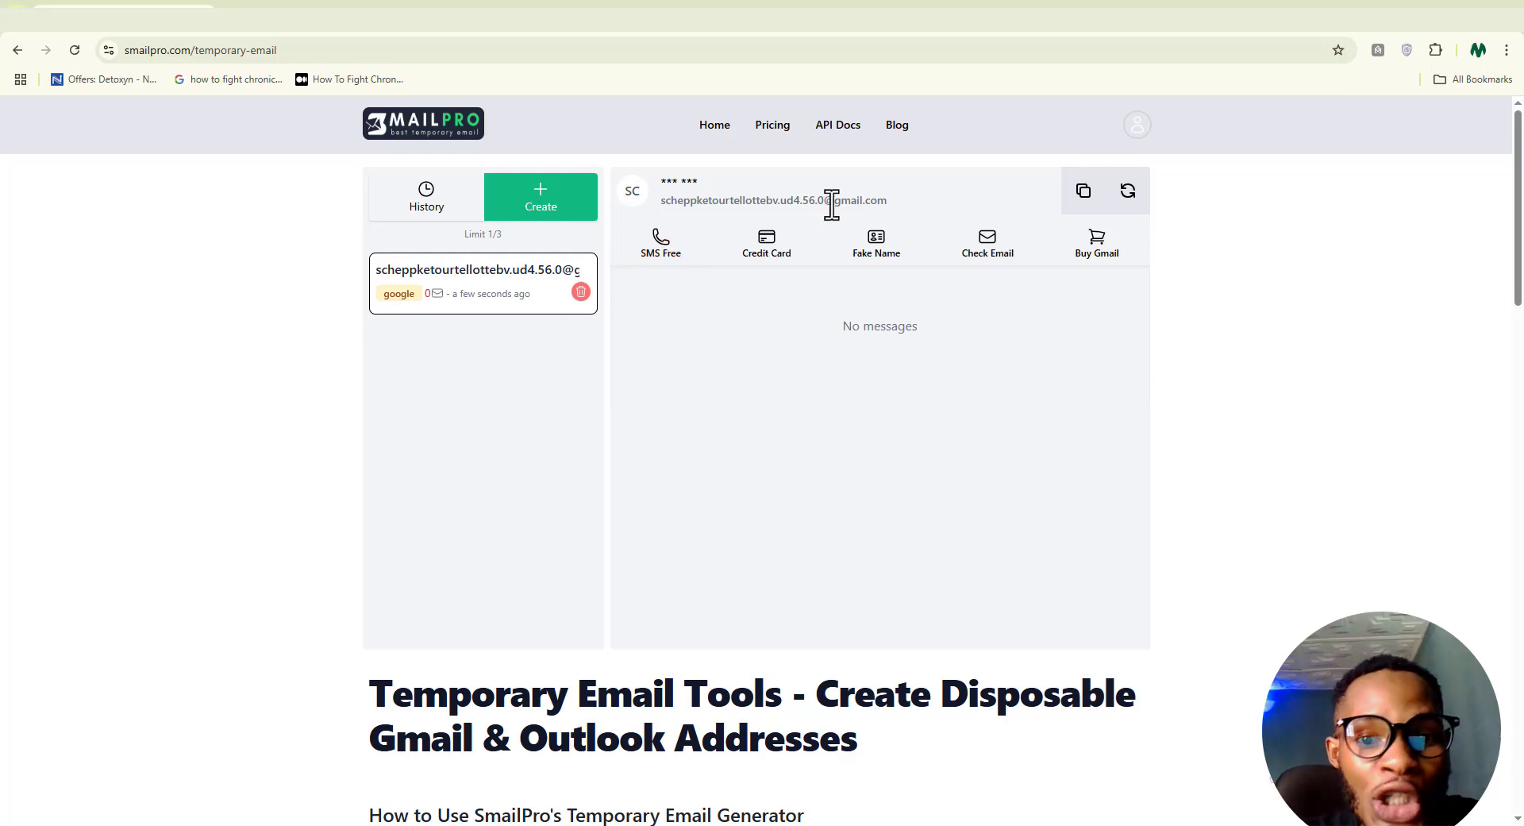
drag(891, 208, 664, 214)
click(691, 204)
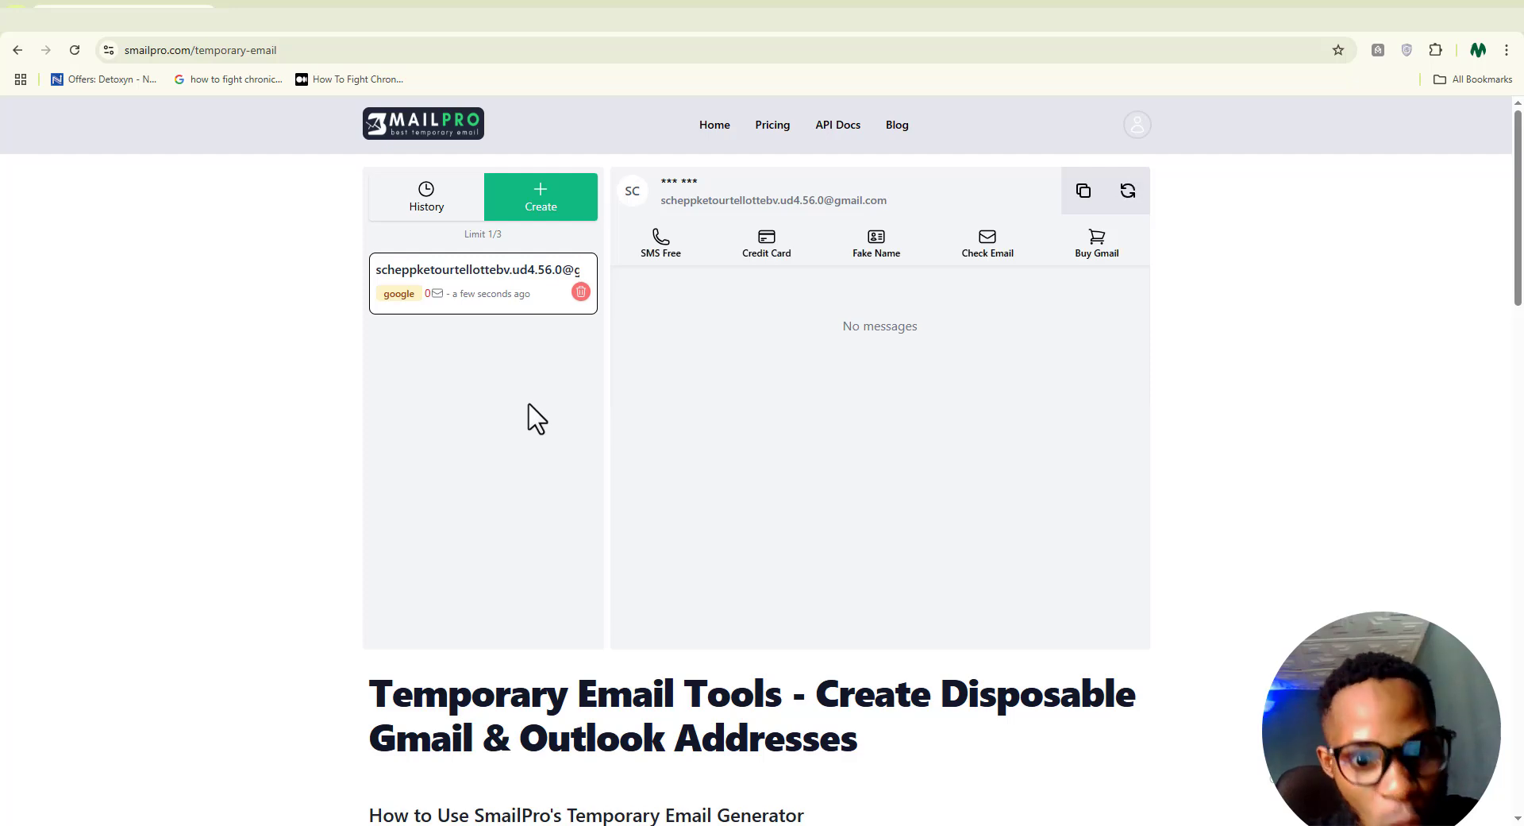
- Generate another temporary email with the Google type, Random username, Alias Account, gmail.com domain and free server-1
click(545, 206)
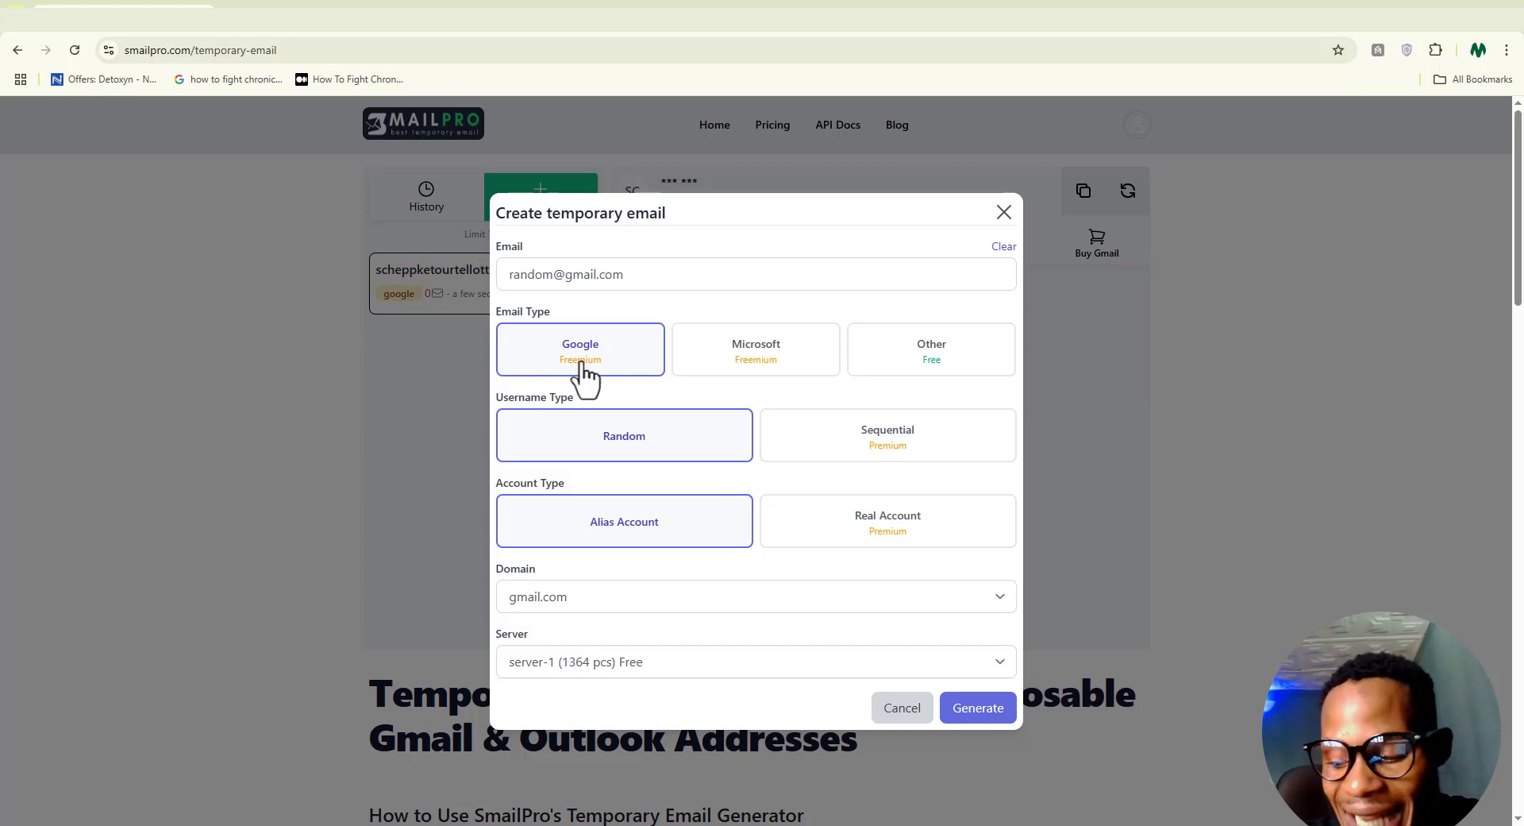
click(782, 354)
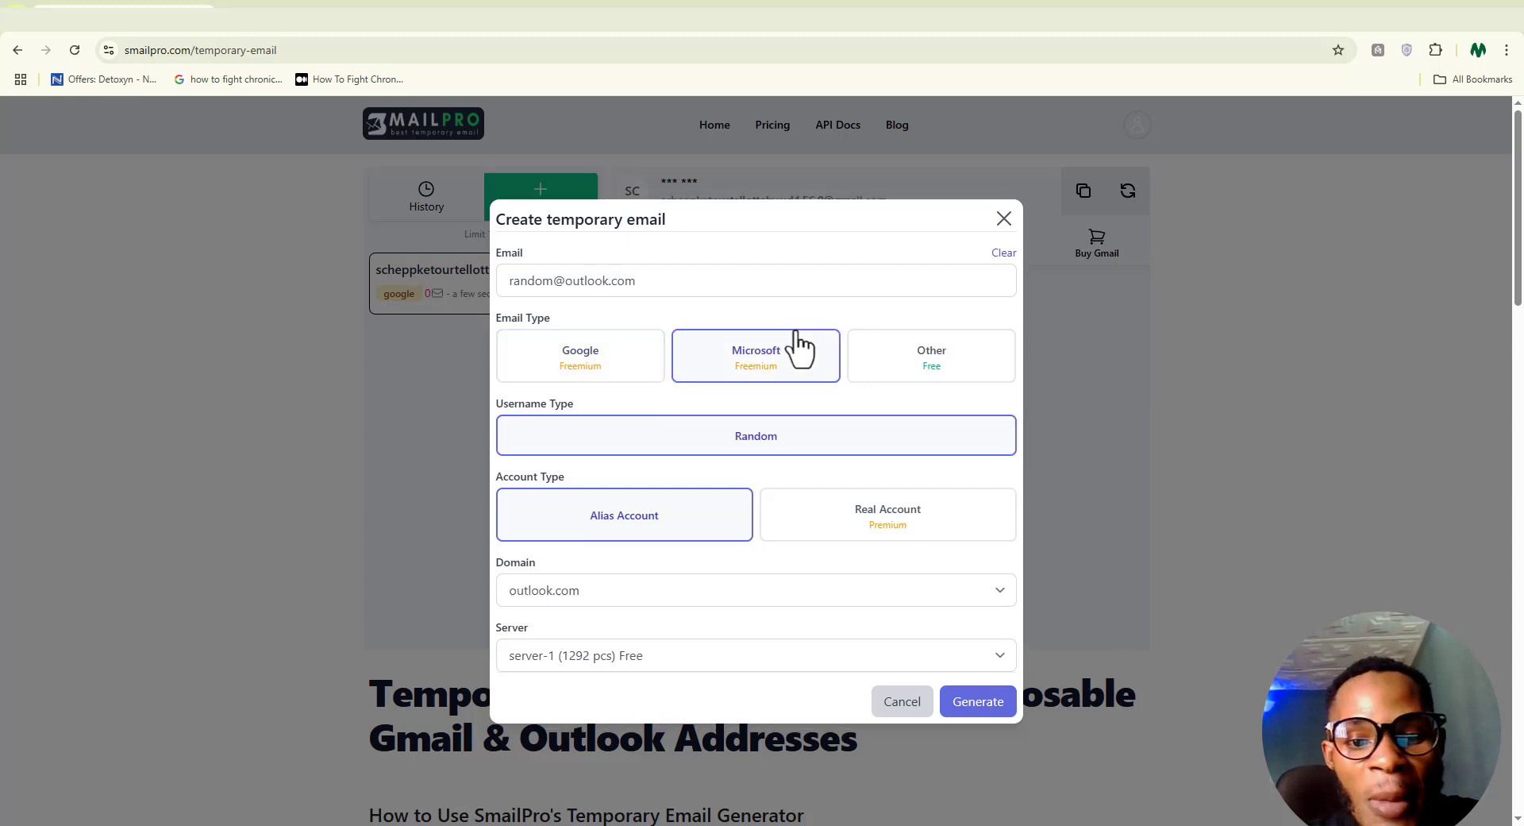
click(602, 367)
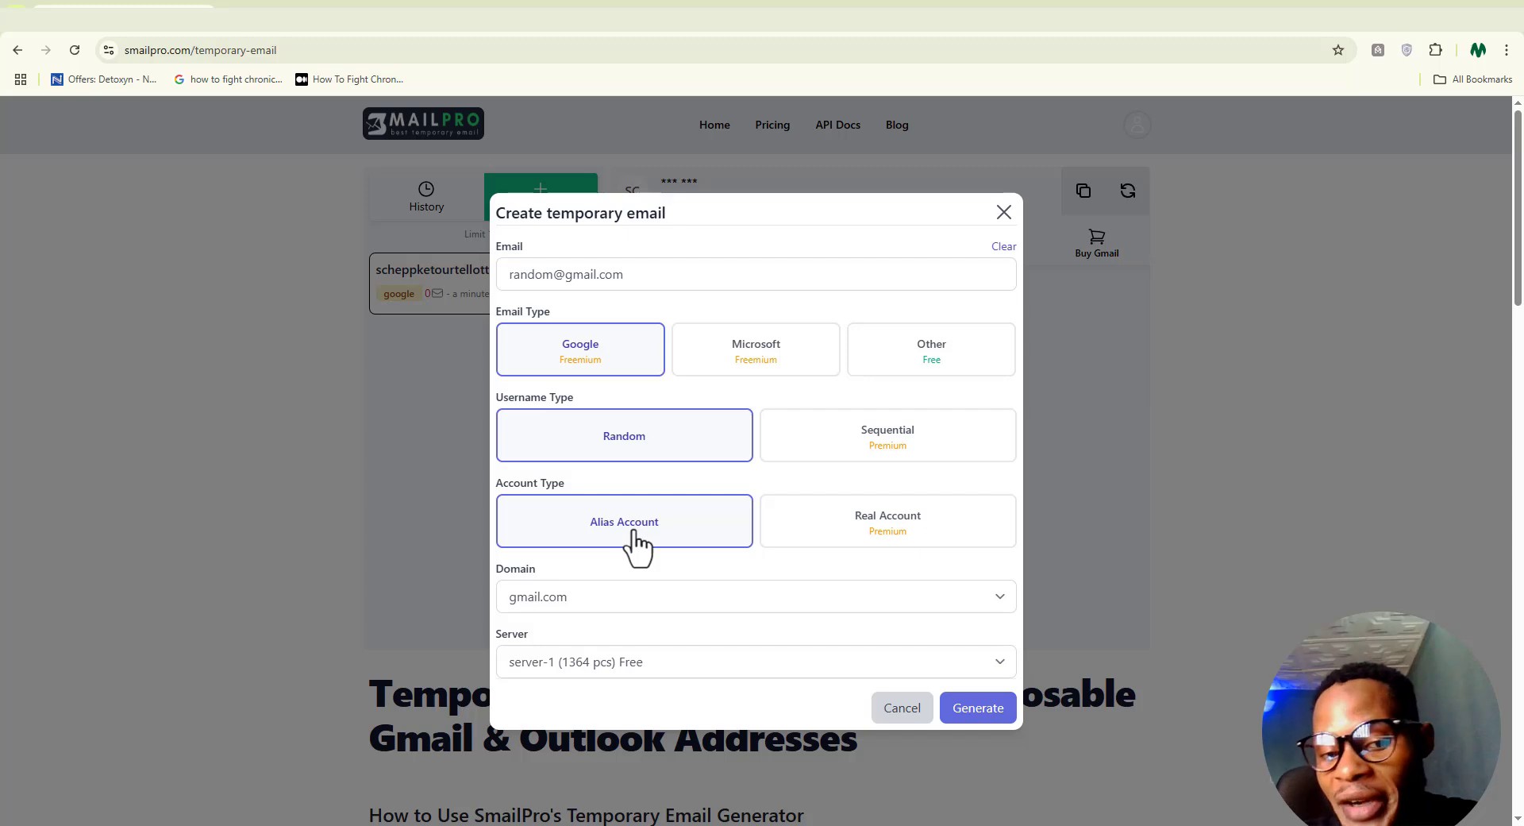
scroll(707, 594, down, 1)
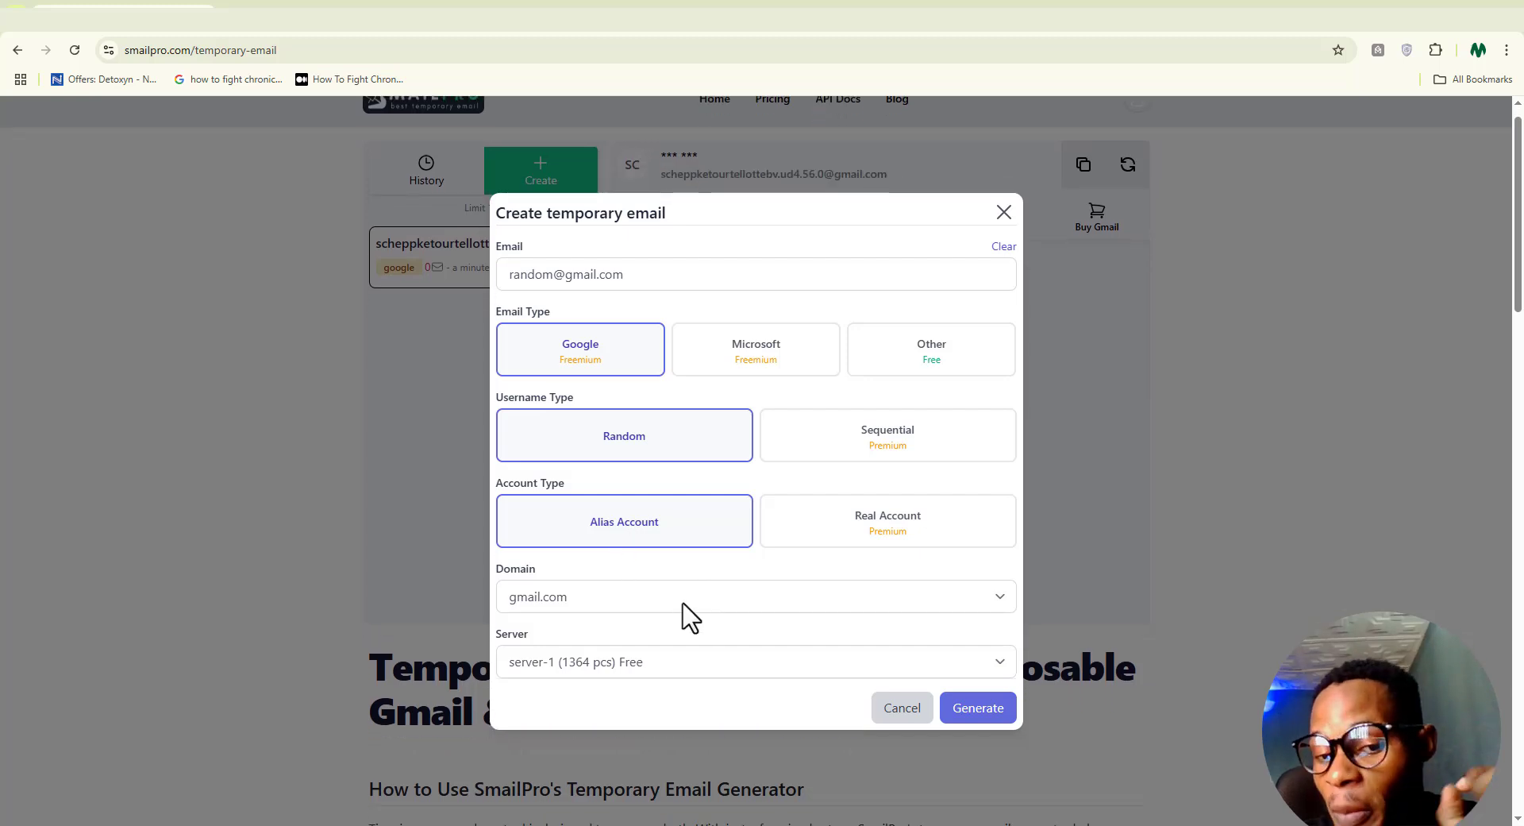
click(697, 597)
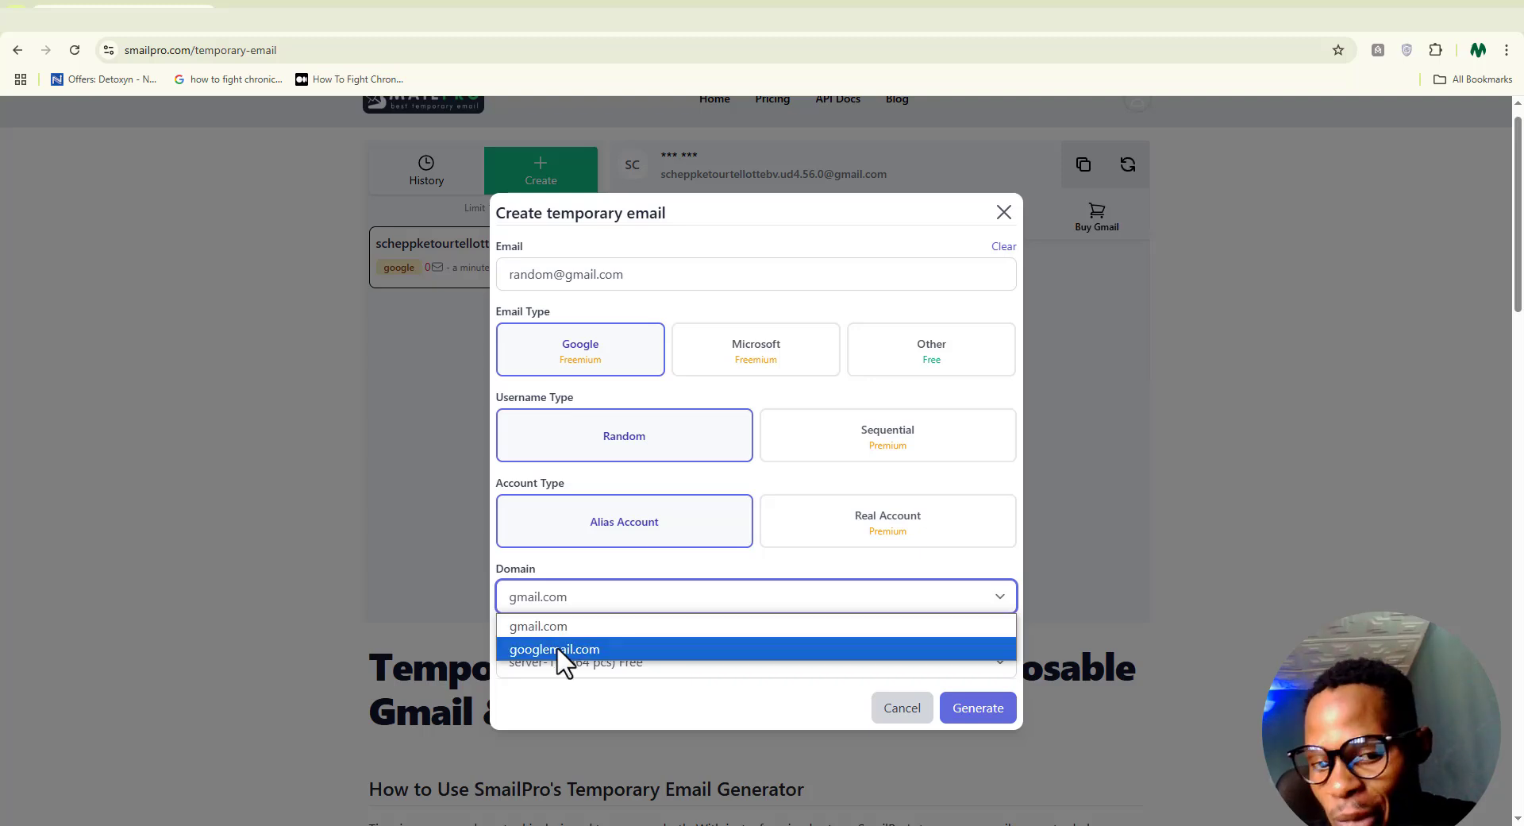
click(541, 622)
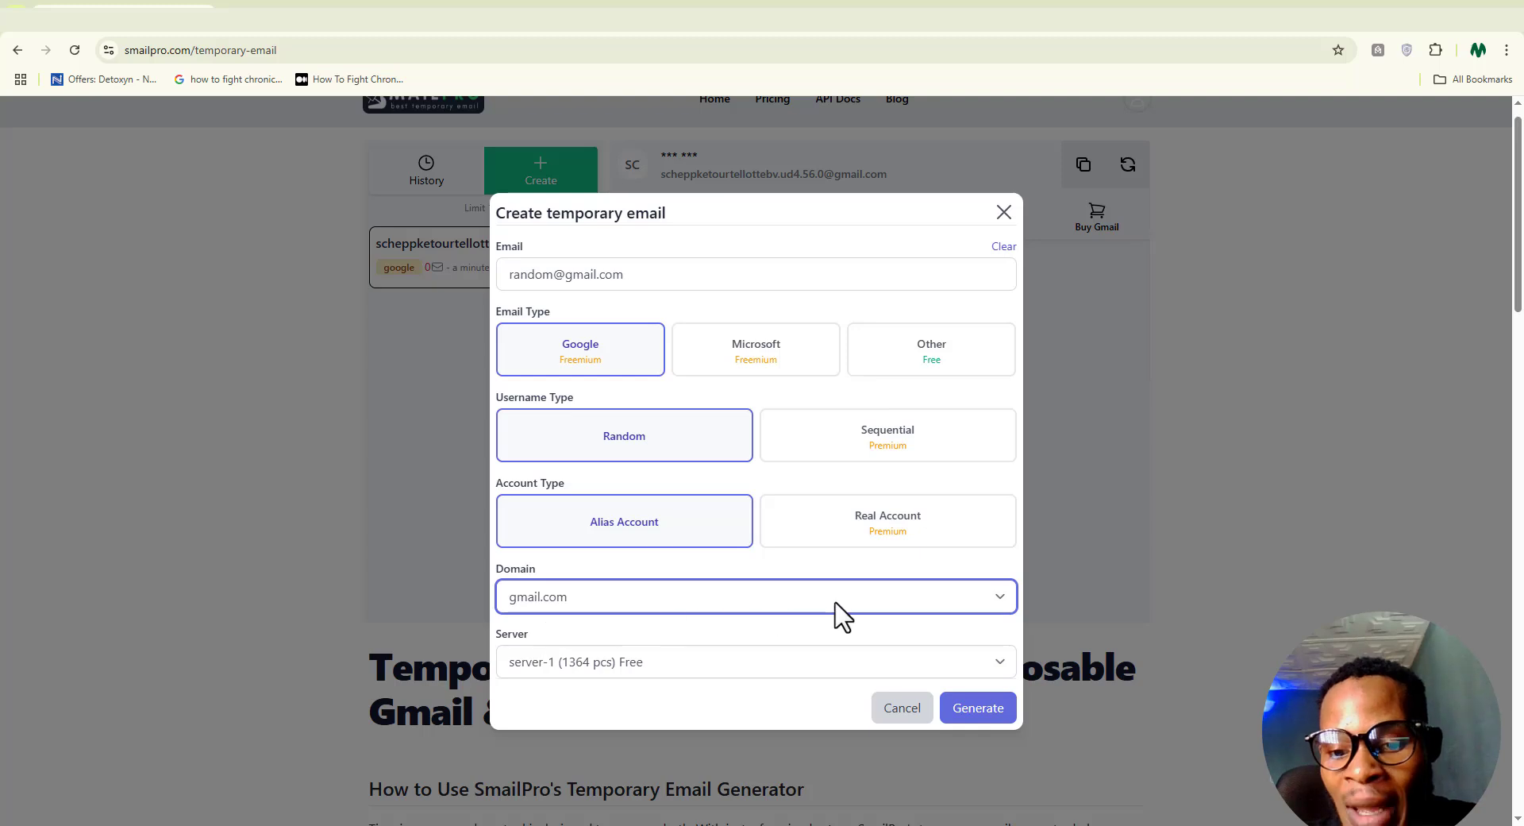
click(983, 713)
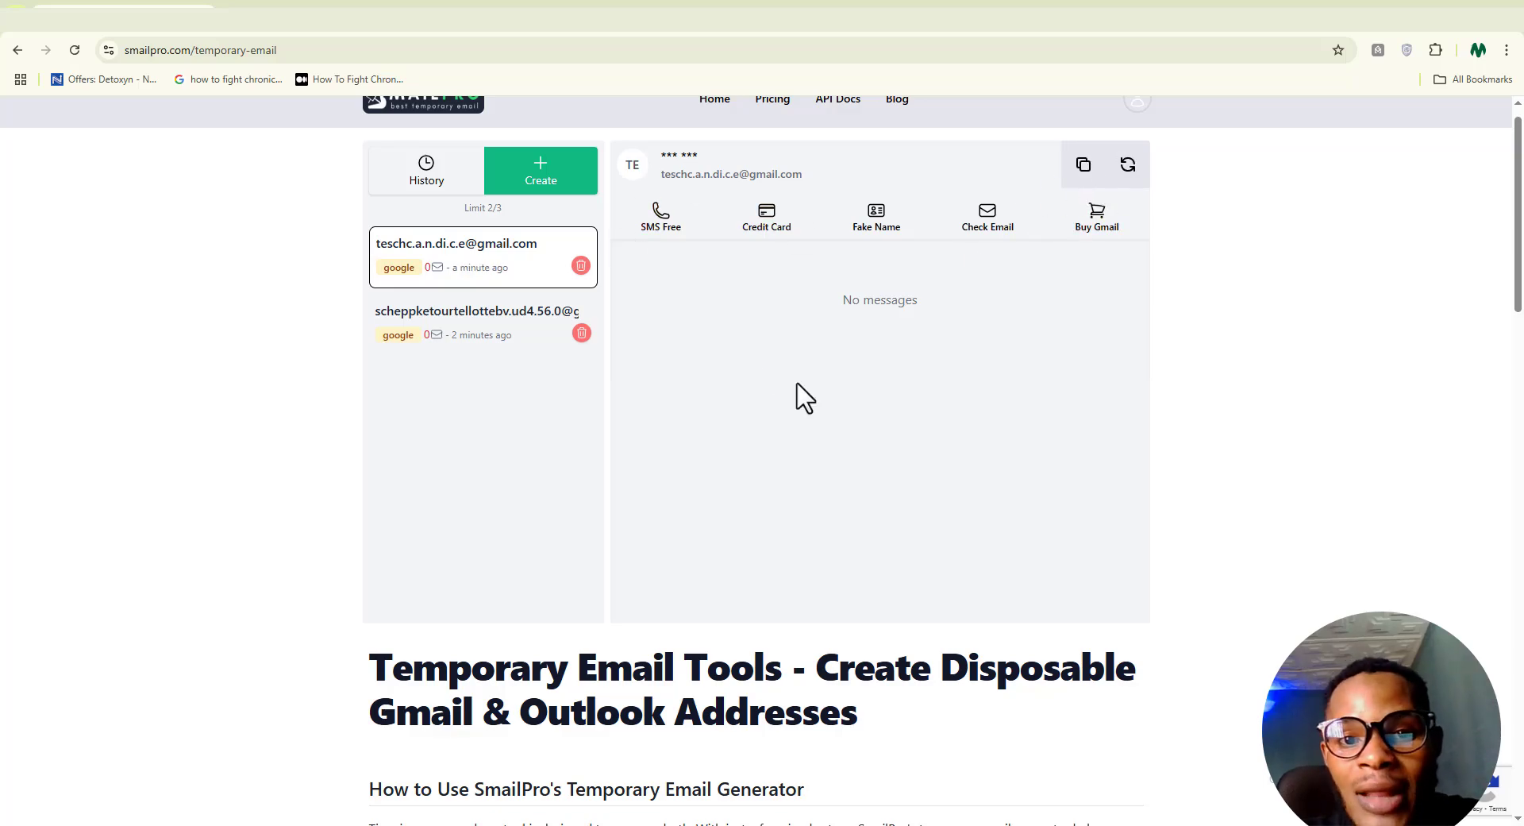
- Open carrd.co in a new tab and bring up its site menu
click(863, 3)
click(861, 50)
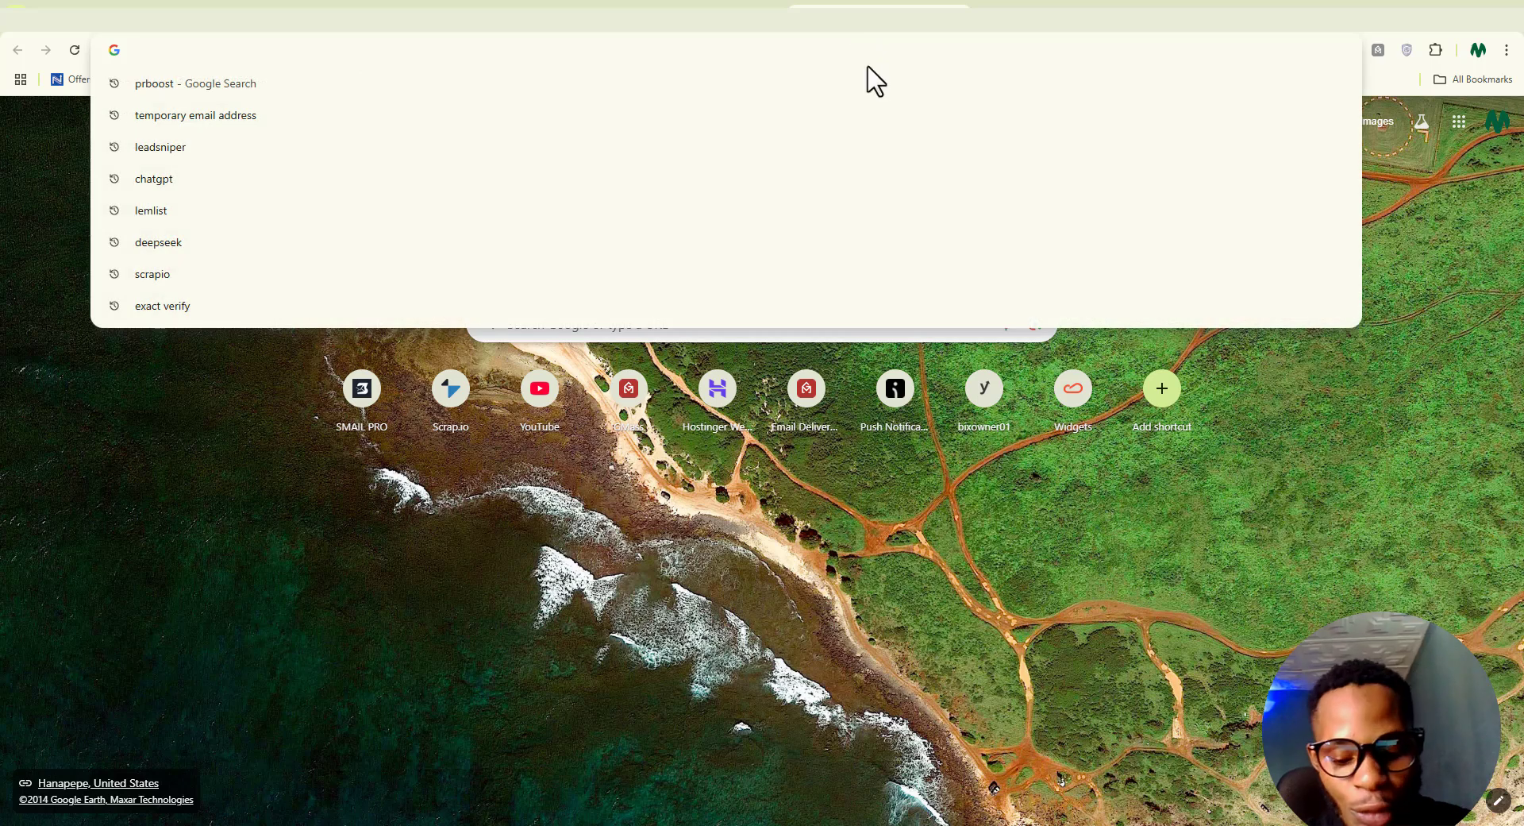
text(carrd)
key(Return)
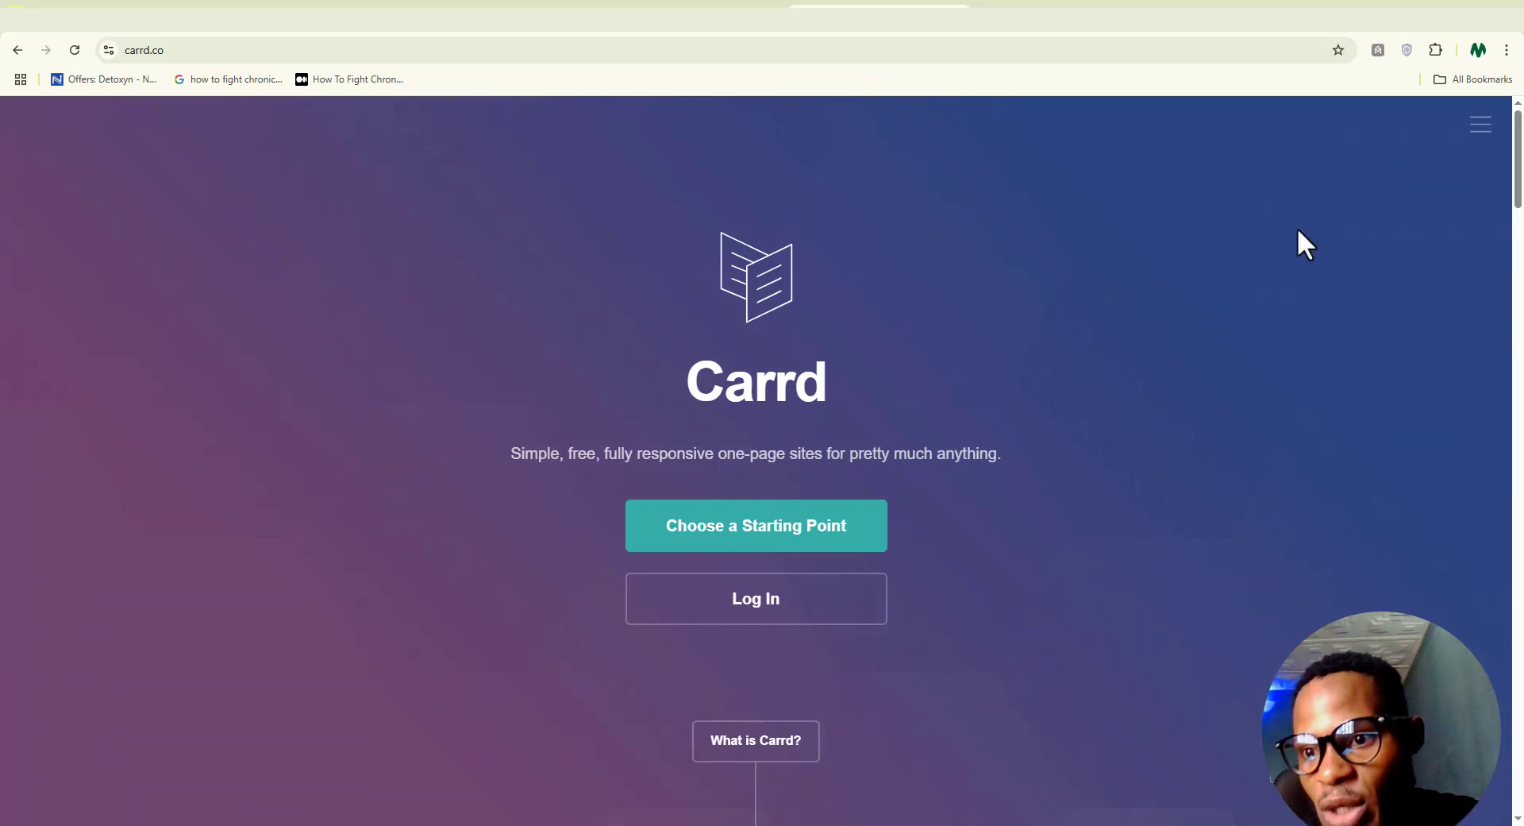
click(1483, 129)
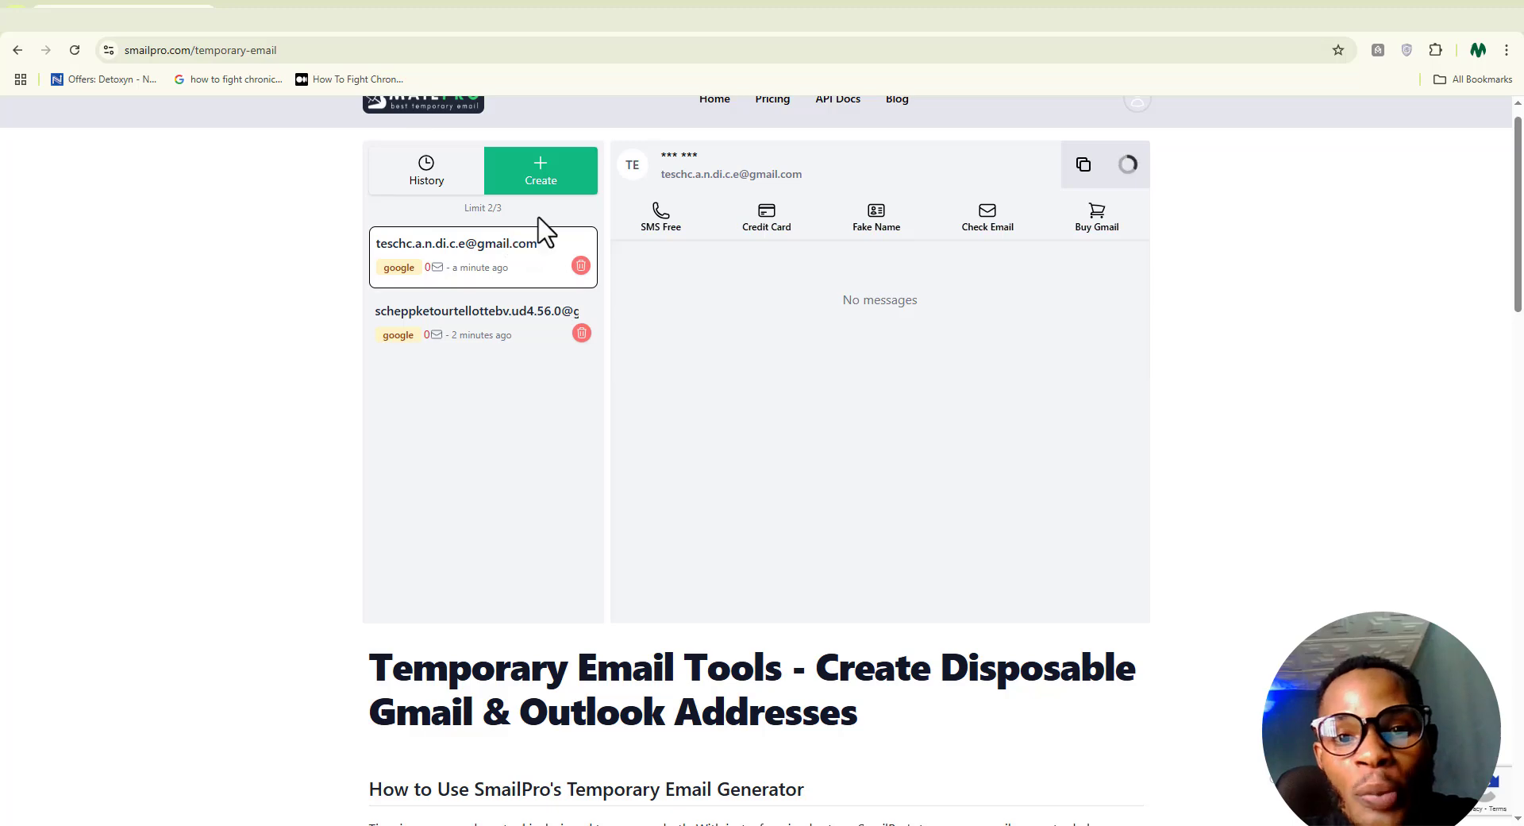
- Open Carrd's Sign Up form for a free account and fill in the full name
click(879, 4)
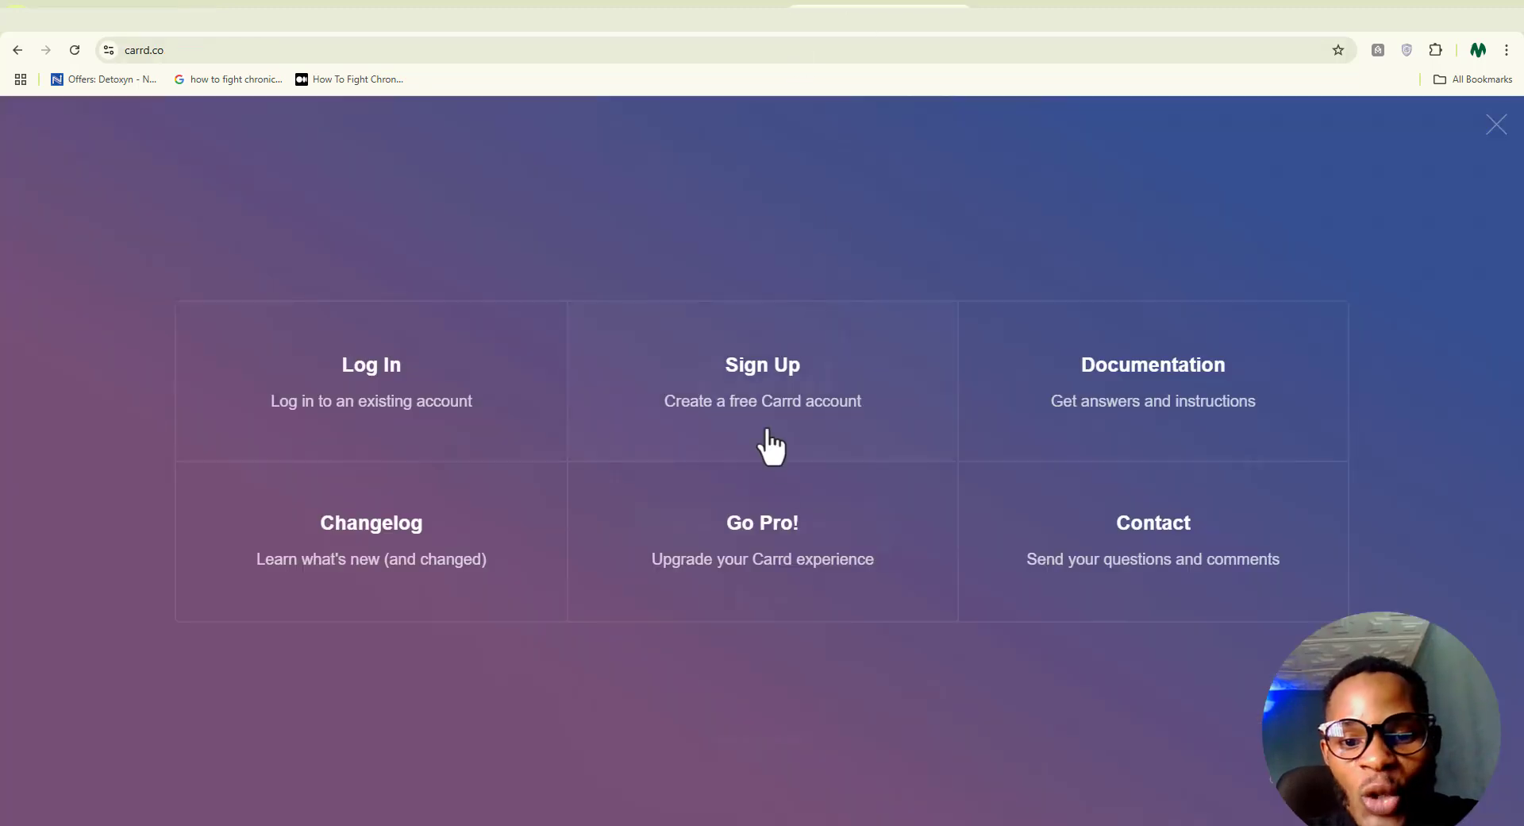
click(723, 401)
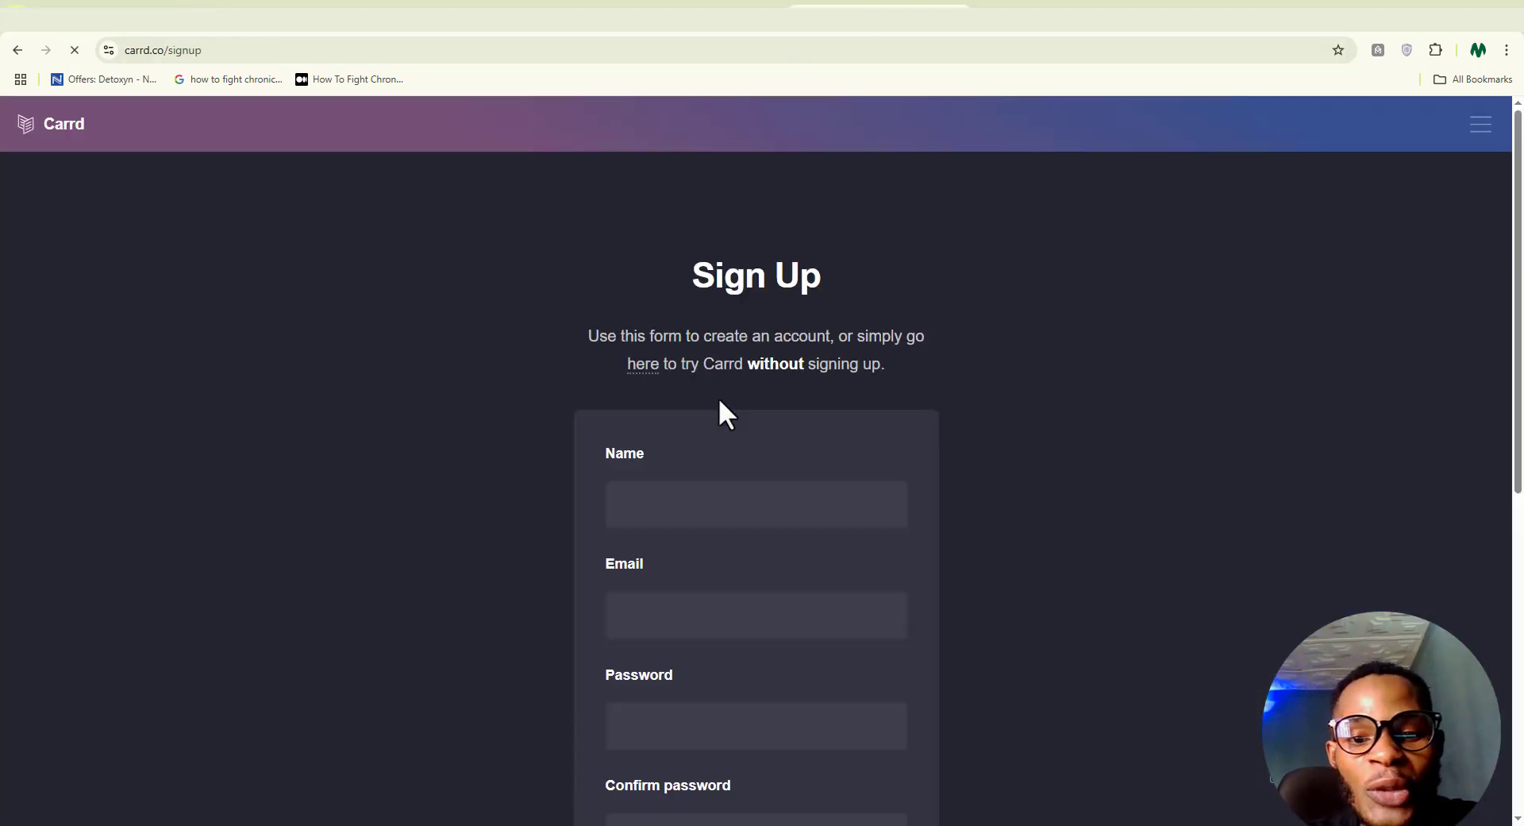
click(738, 510)
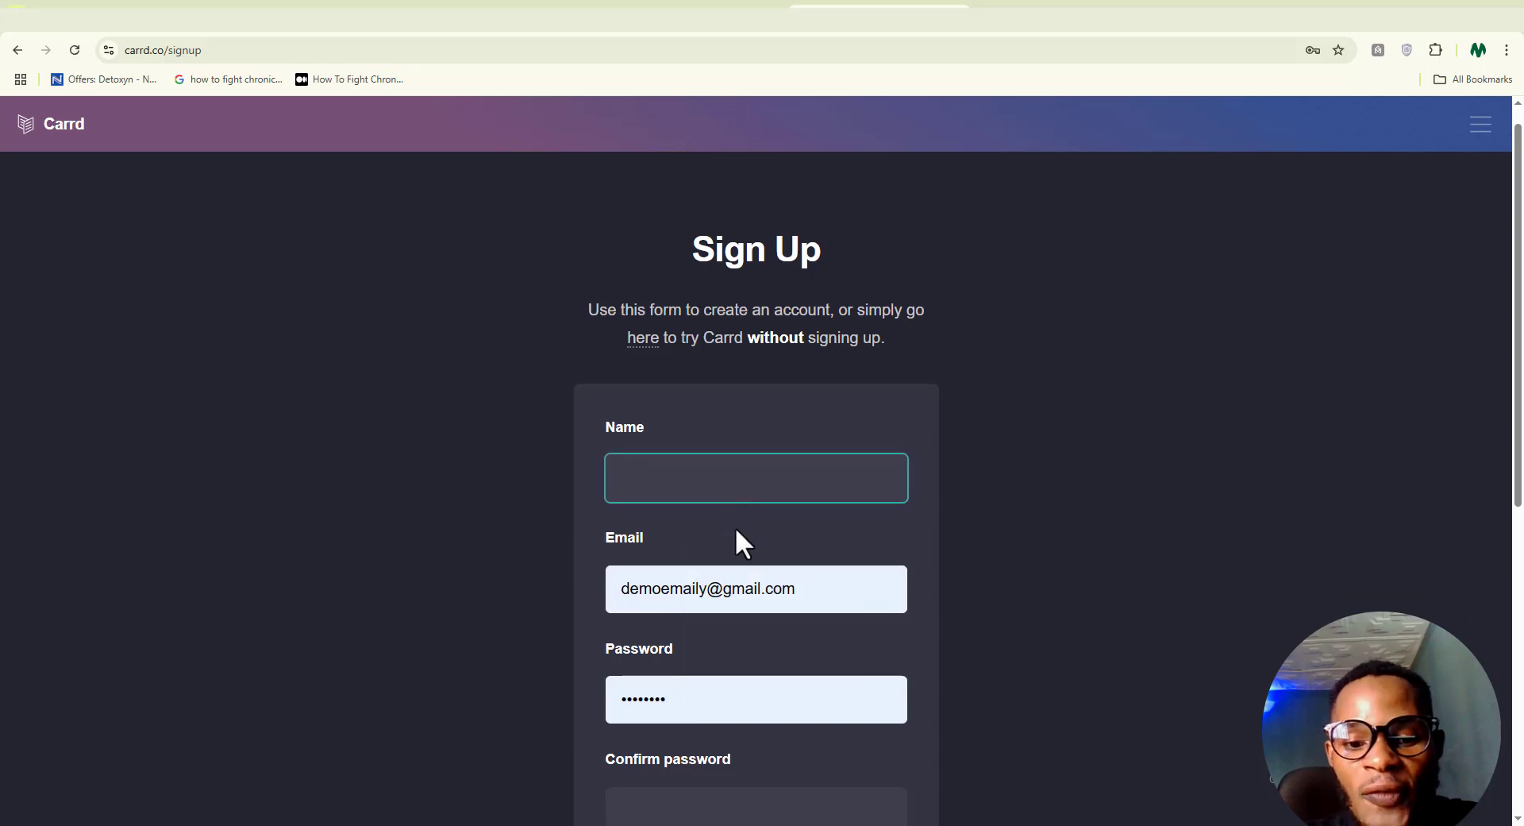
click(681, 469)
click(716, 528)
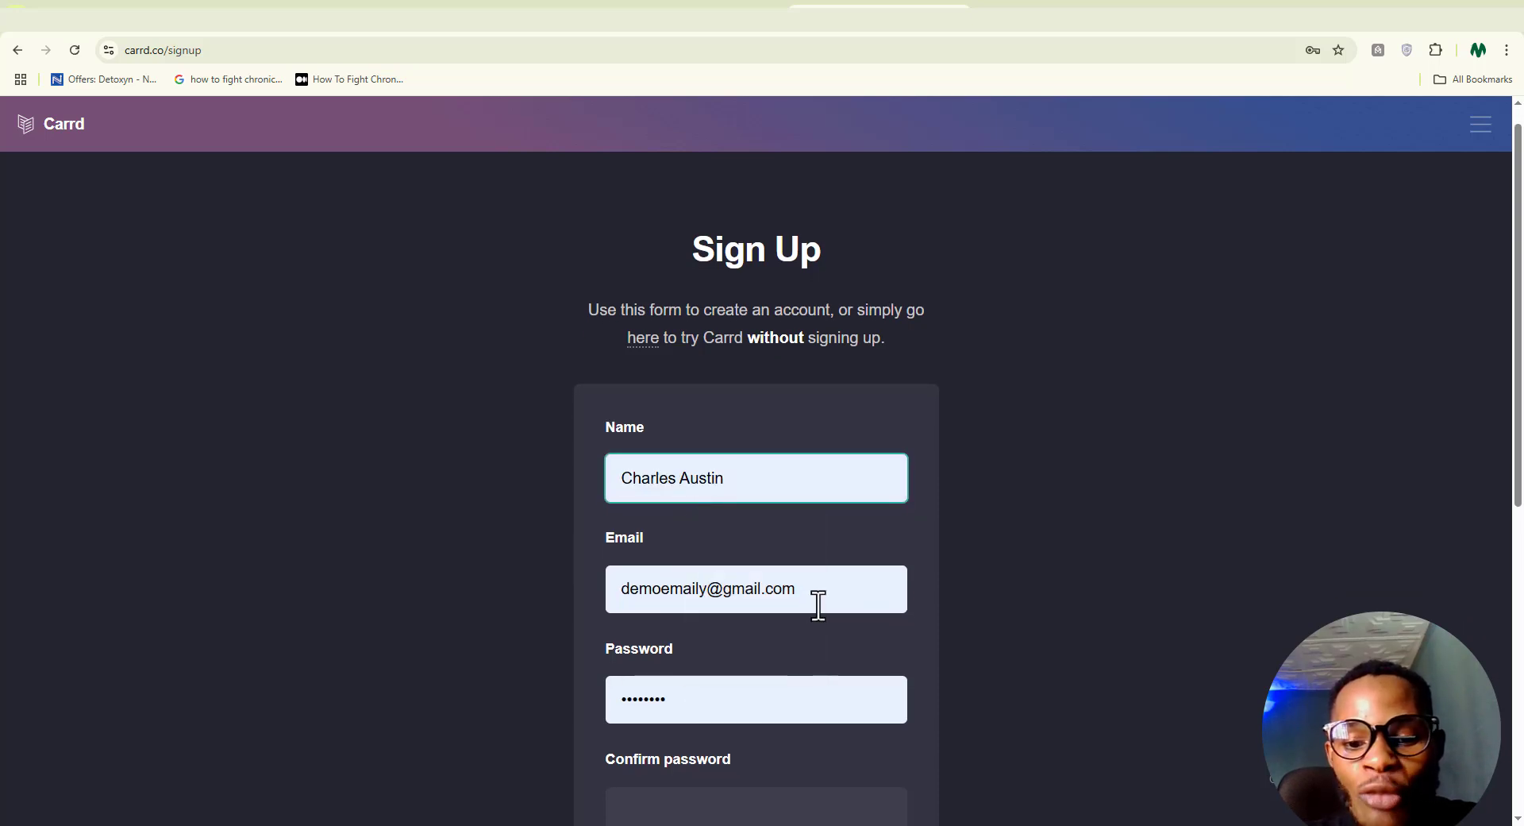
- Replace the prefilled sign-up email with the copied temporary Gmail address
drag(824, 588, 615, 595)
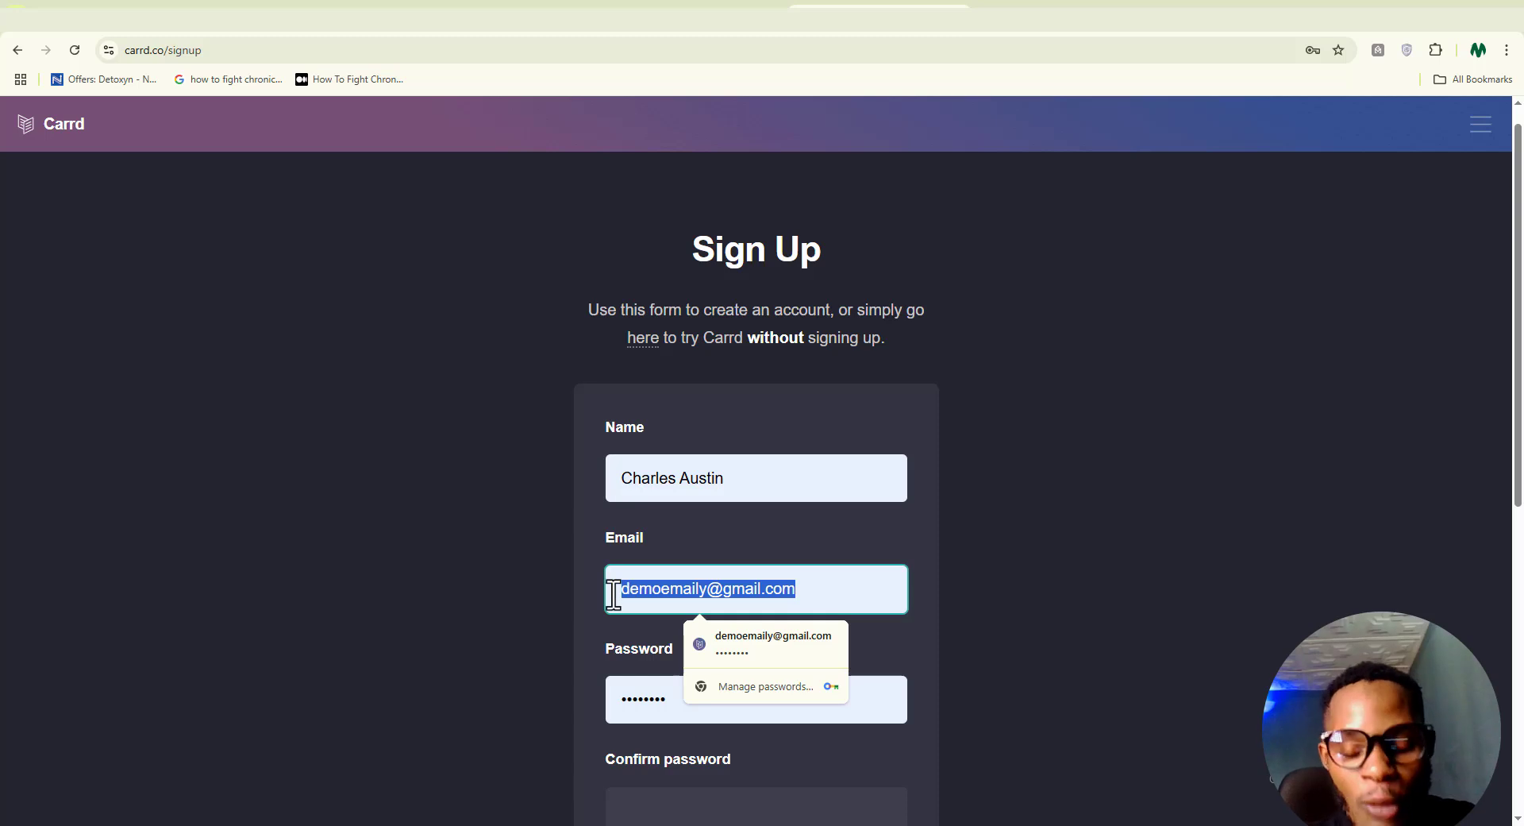
key(BackSpace)
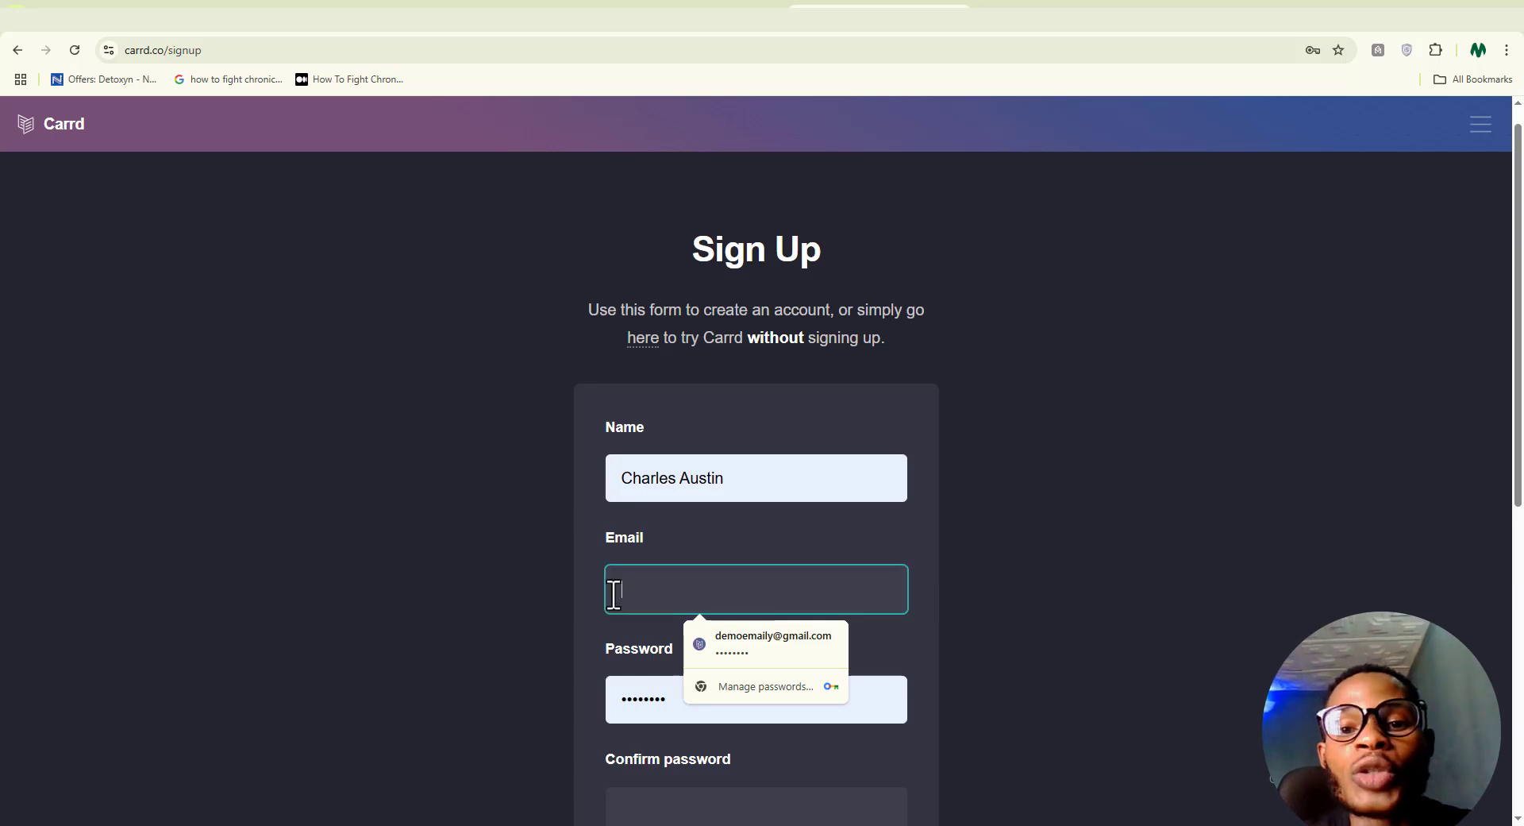
key(ctrl+v)
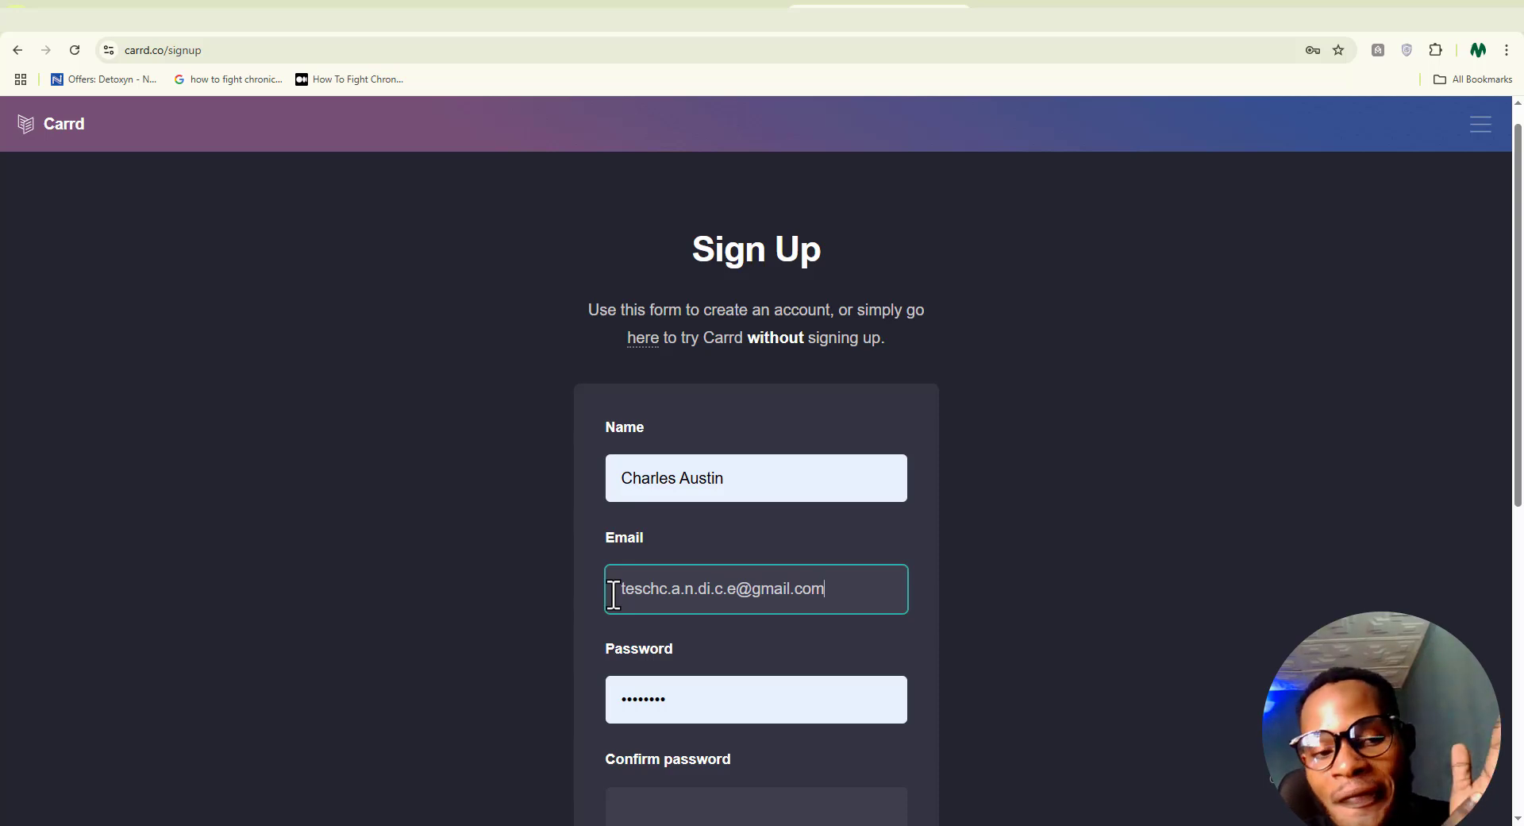
- Replace the prefilled account password with a new one and repeat it in the Confirm password field
click(787, 696)
key(BackSpace)
key(BackSpace)
key(BackSpace)
key(BackSpace)
key(BackSpace)
key(BackSpace)
key(BackSpace)
key(BackSpace)
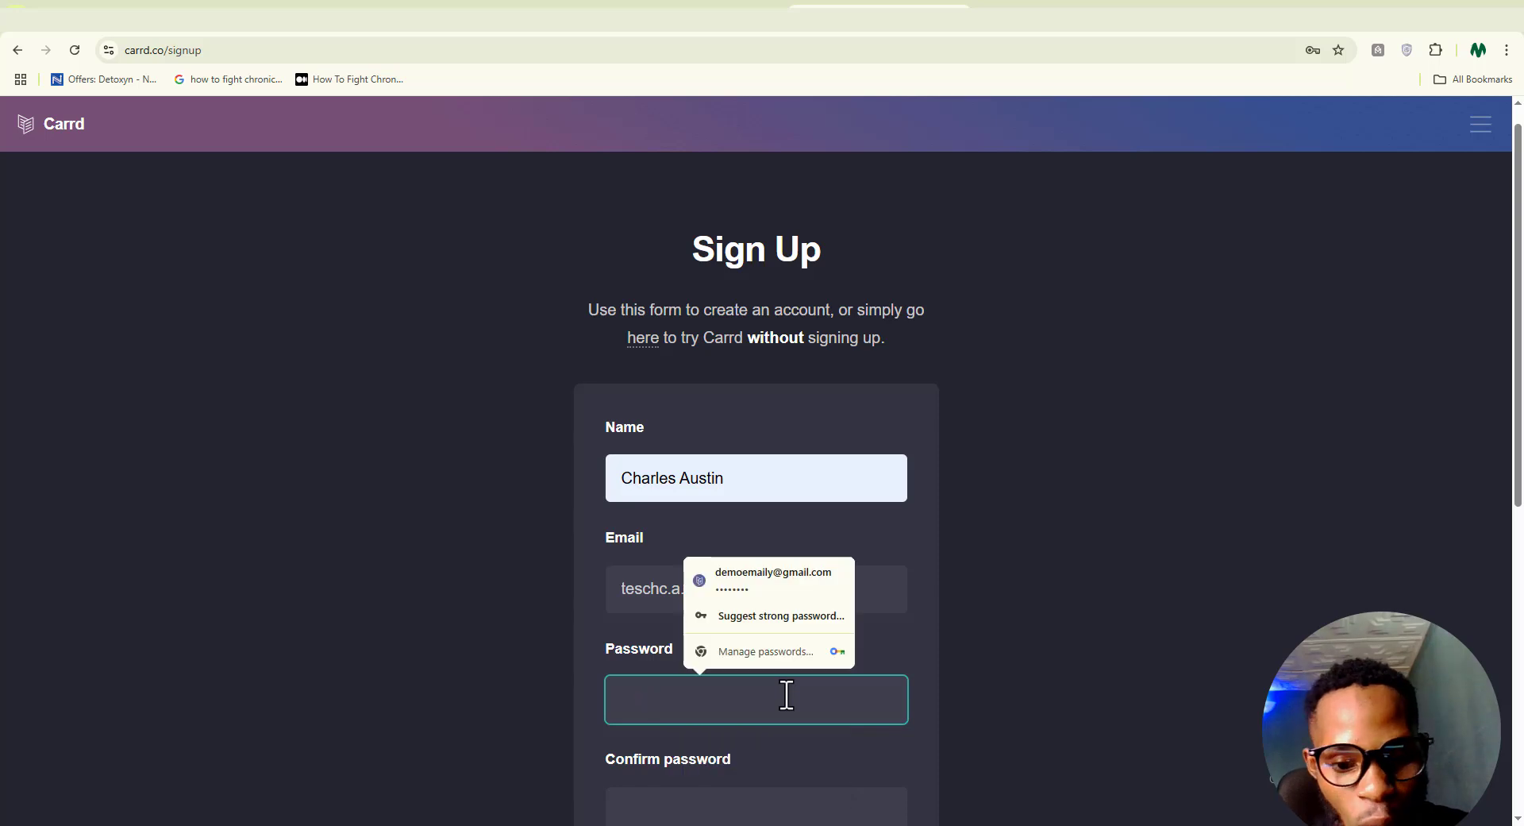
text(••••••)
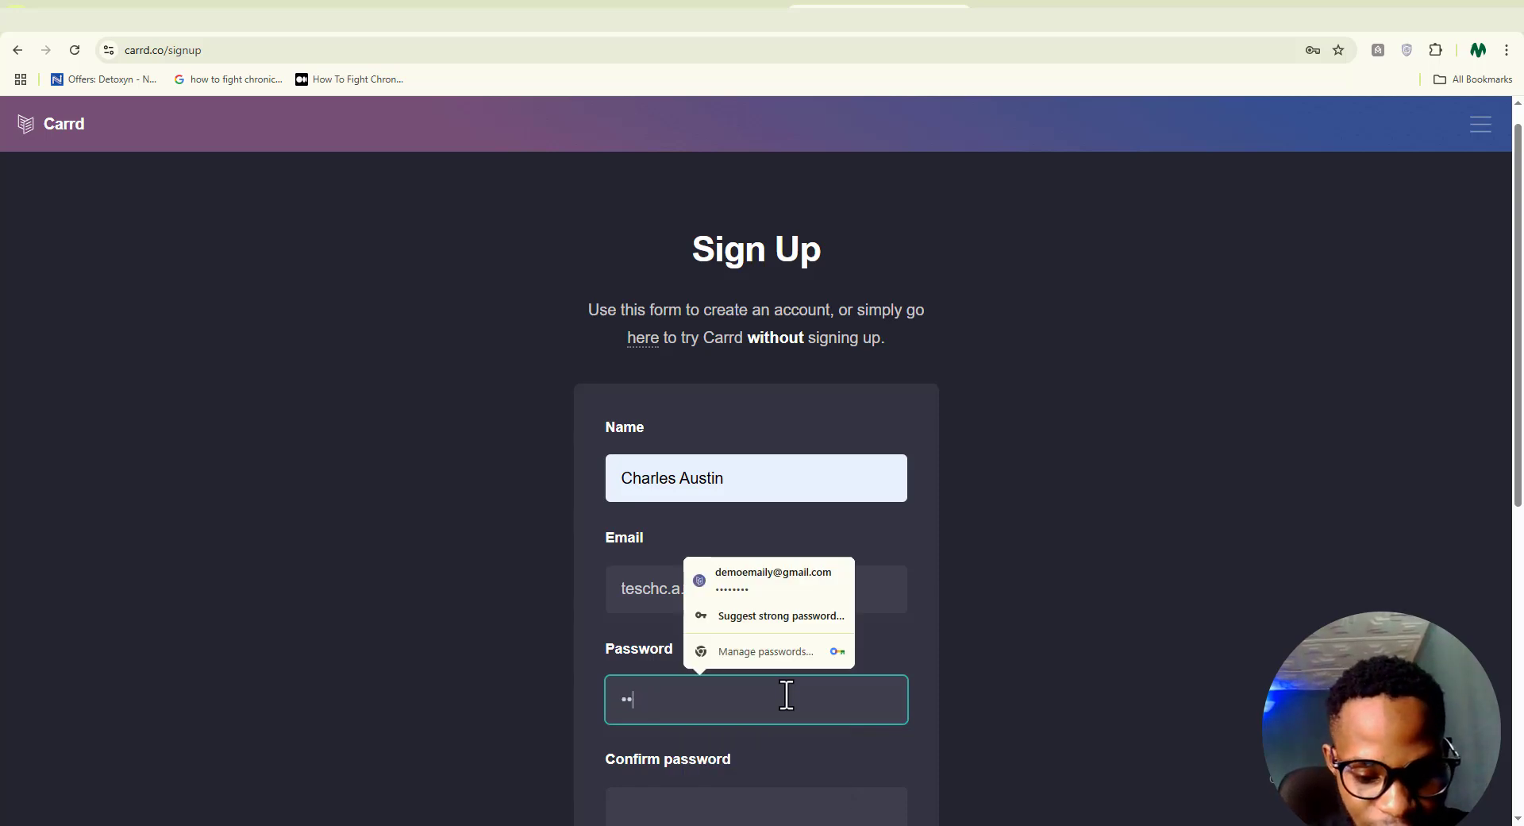
text(••)
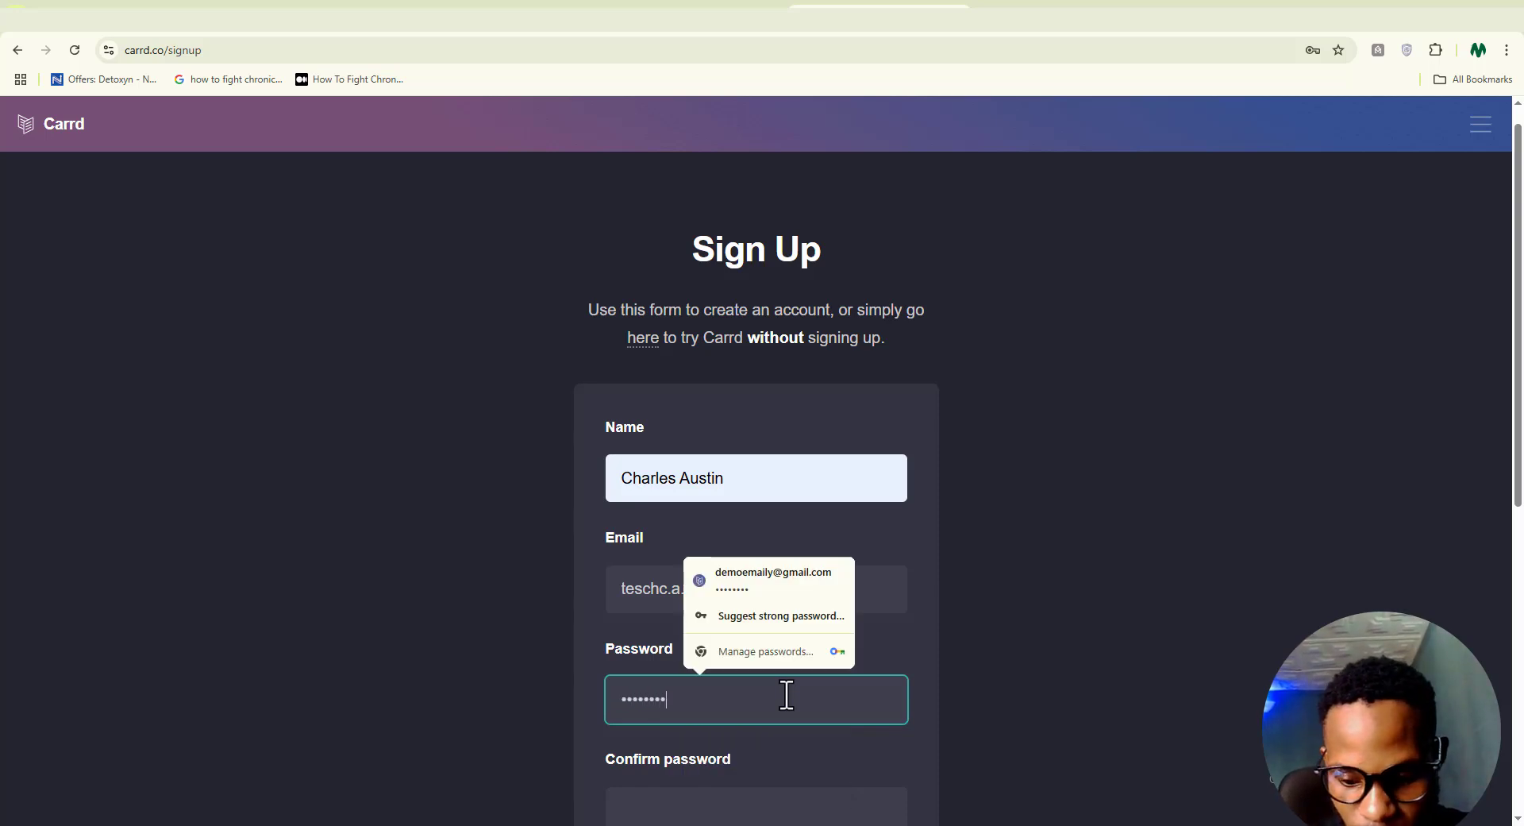
scroll(814, 668, down, 2)
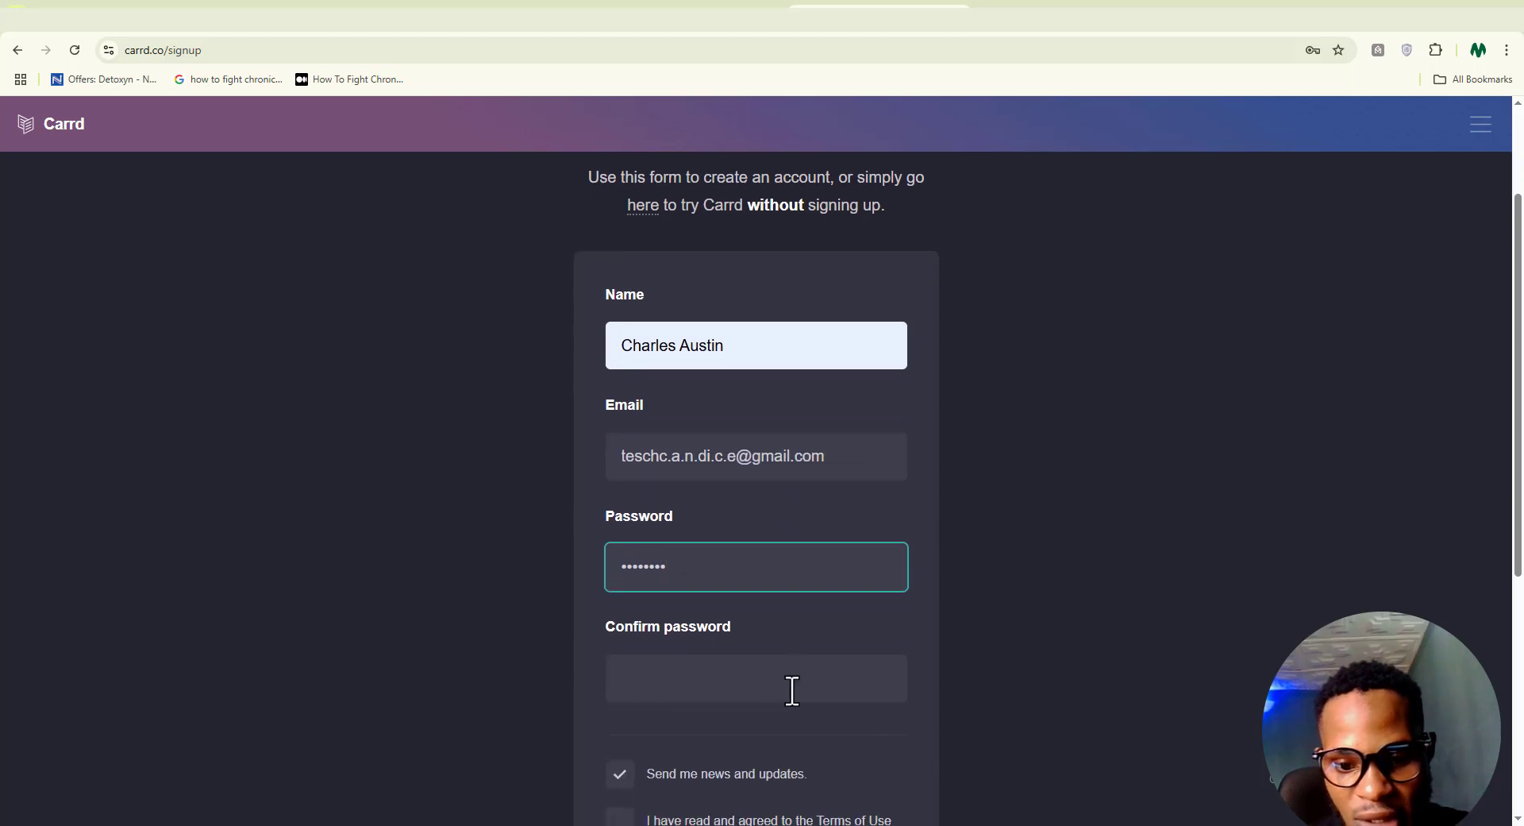
click(798, 689)
text(••••••)
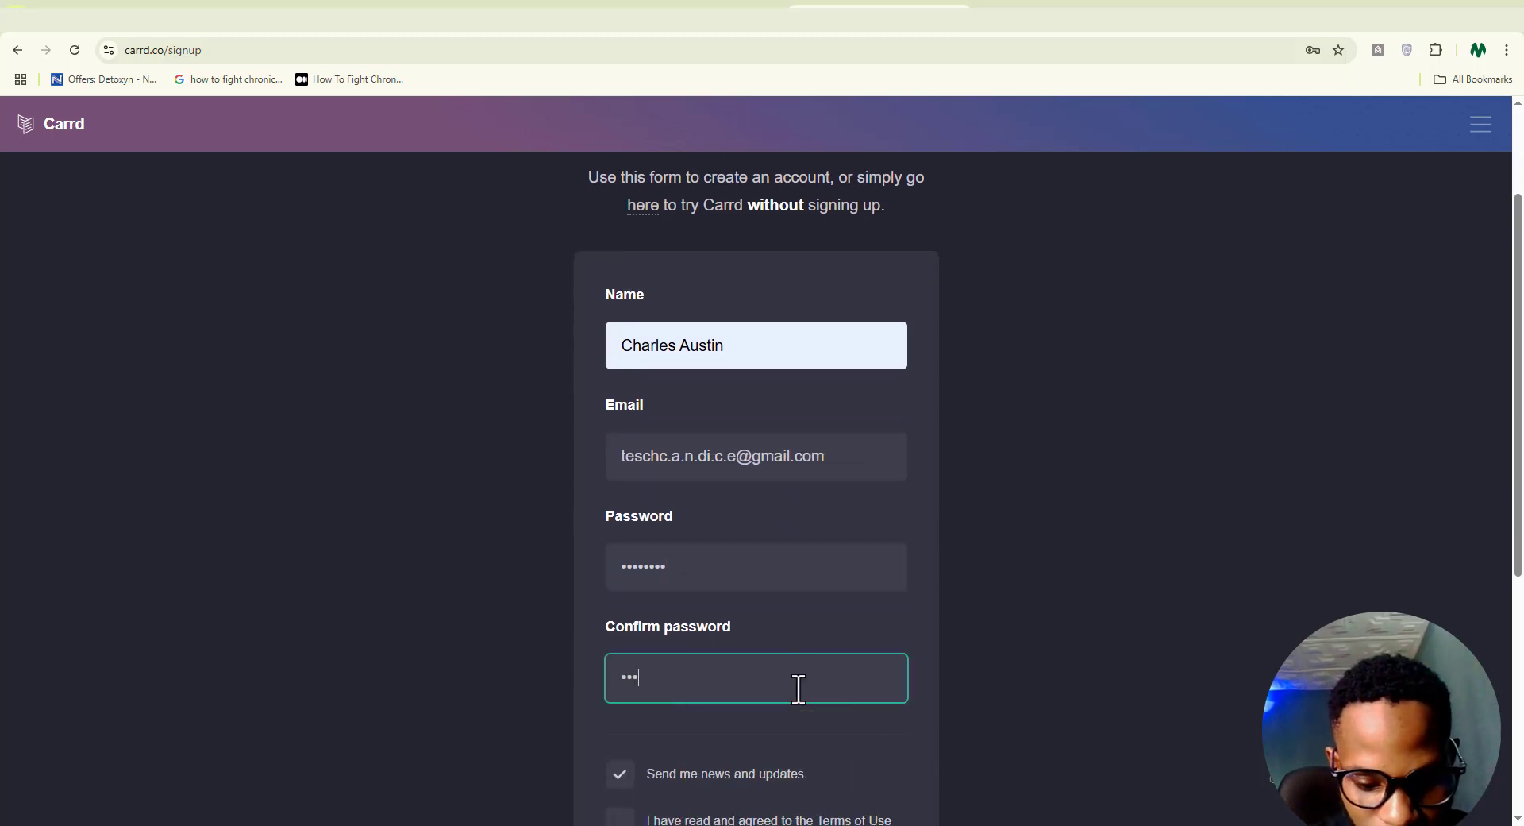
text(••)
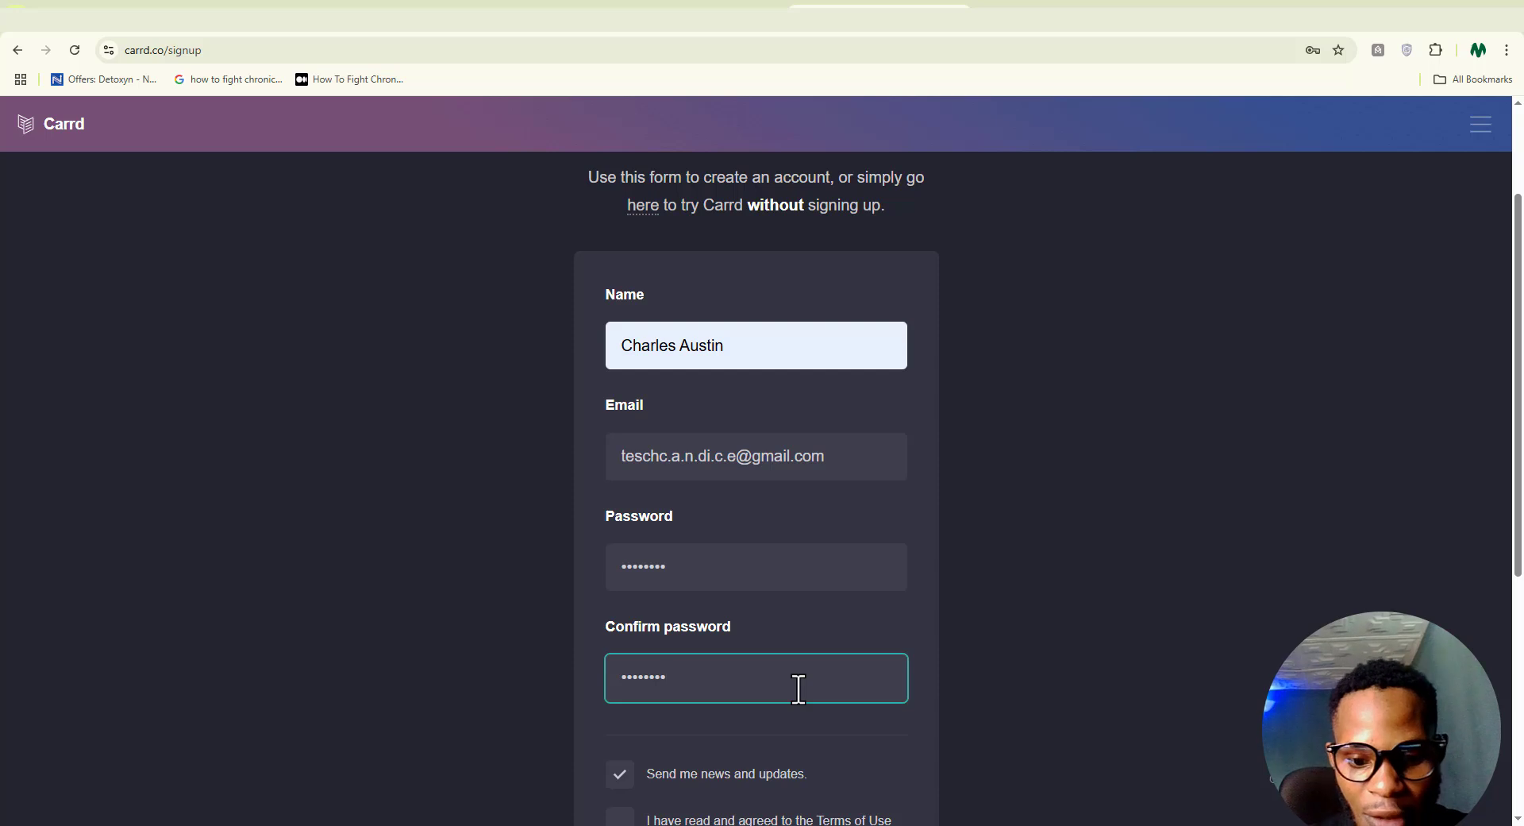
- Agree to the Terms of Use and Privacy Policy, submit the sign-up, and save the login in the browser
scroll(1003, 651, down, 3)
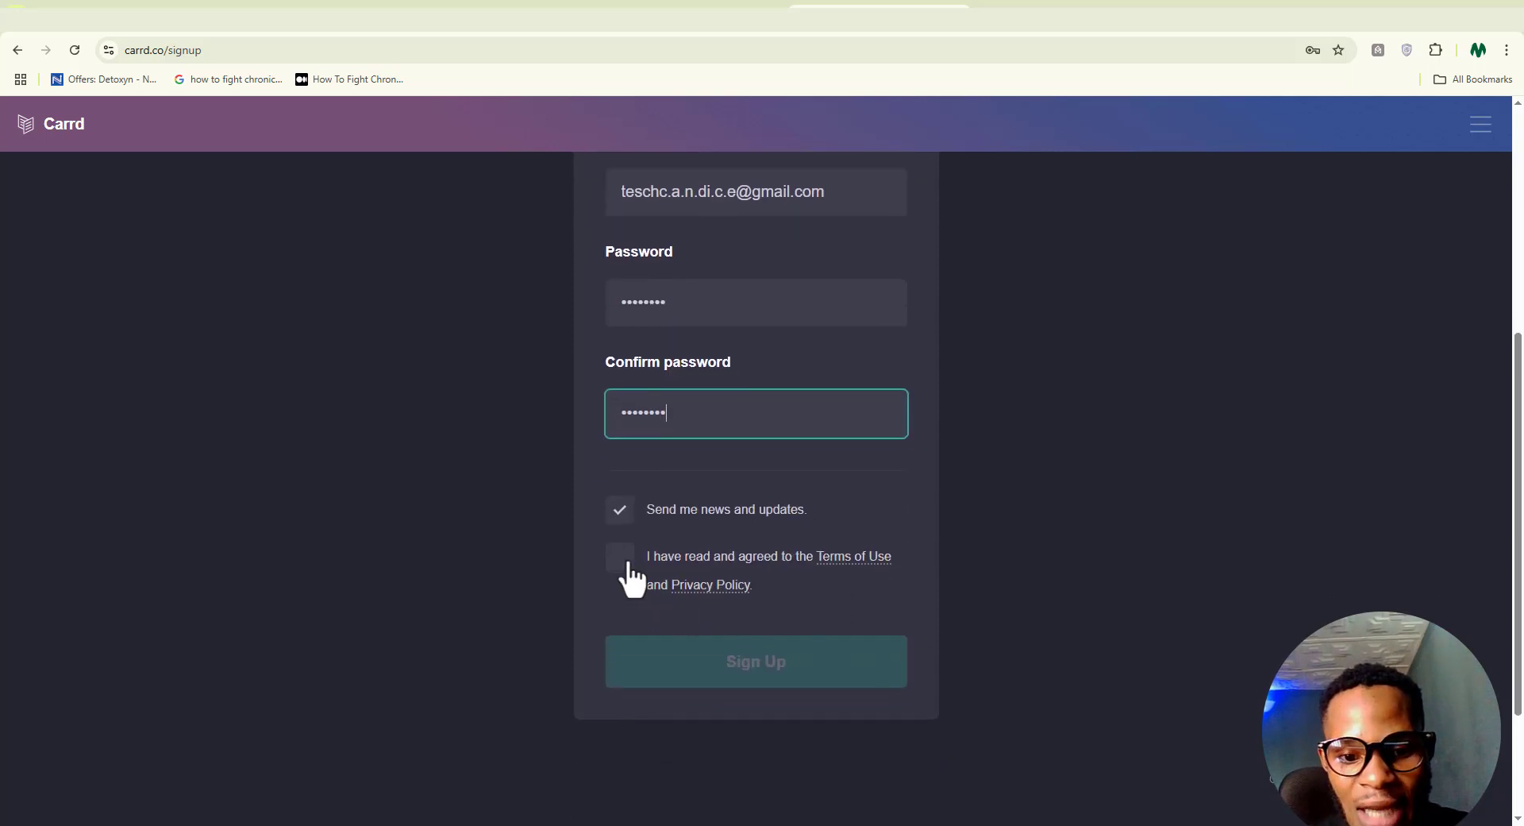
click(627, 571)
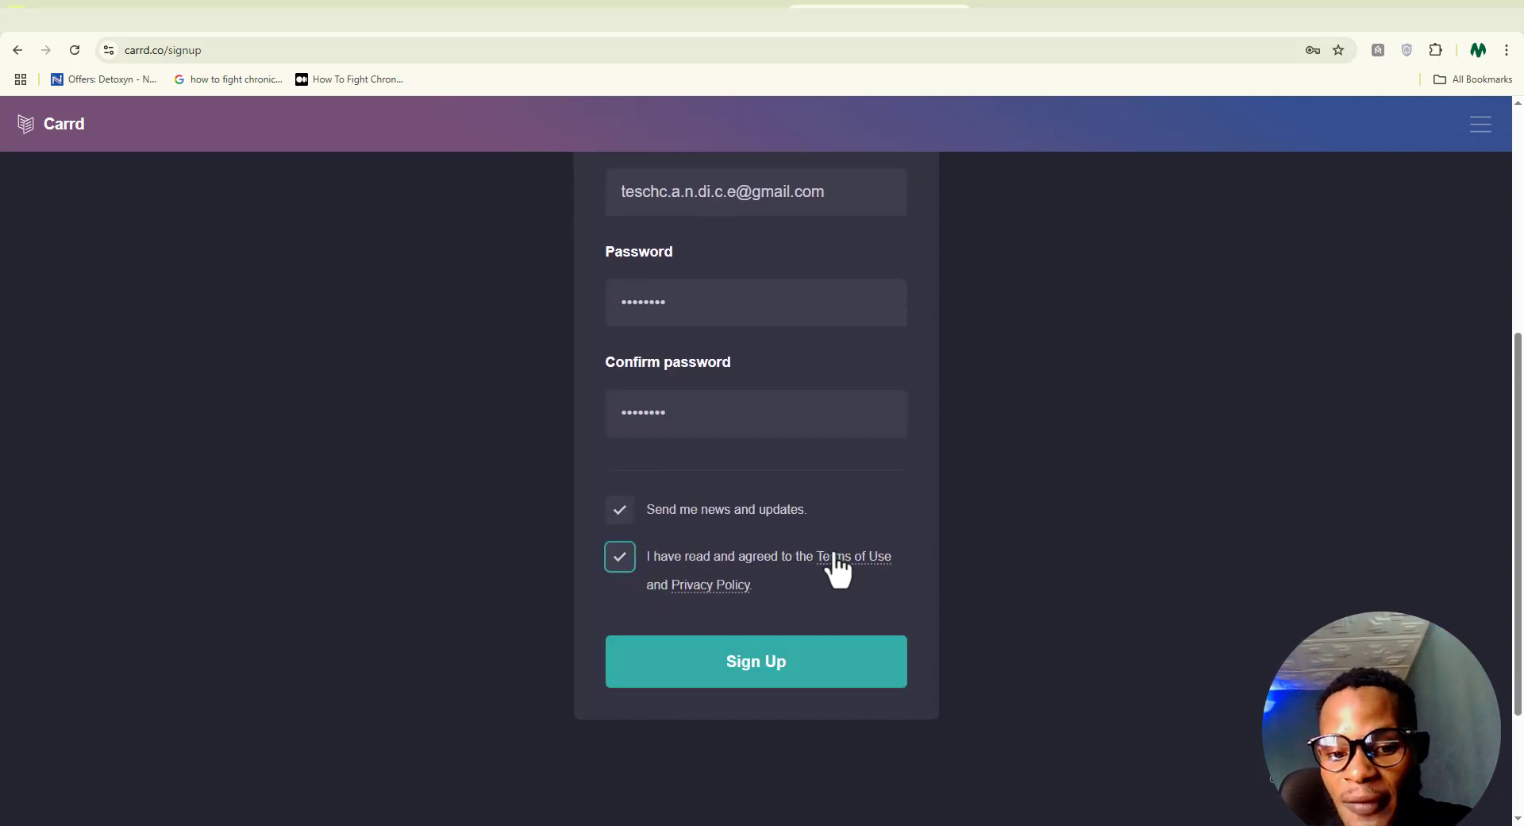
scroll(994, 635, up, 1)
scroll(799, 714, down, 1)
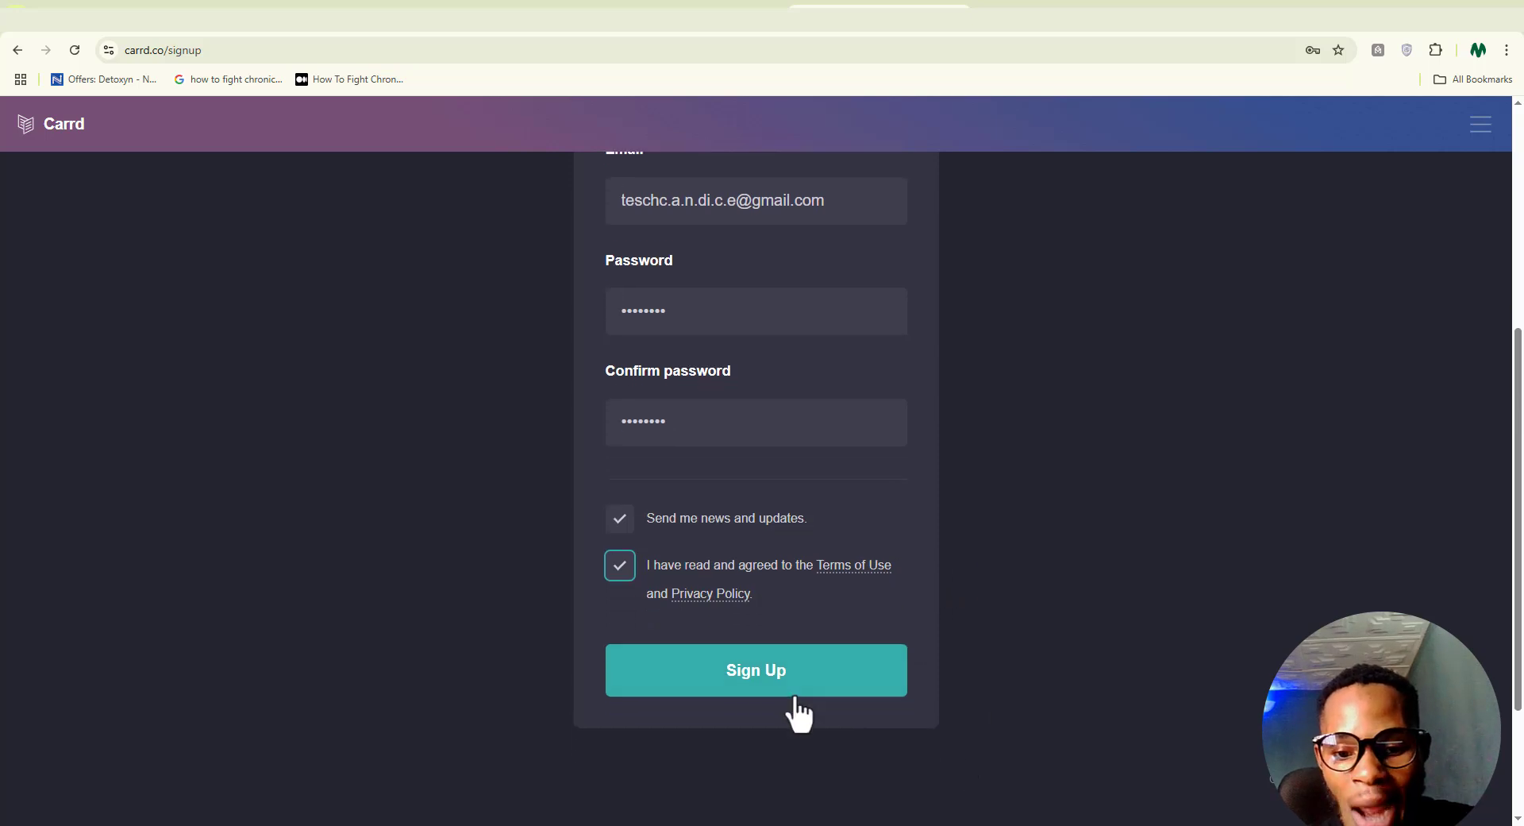
click(757, 661)
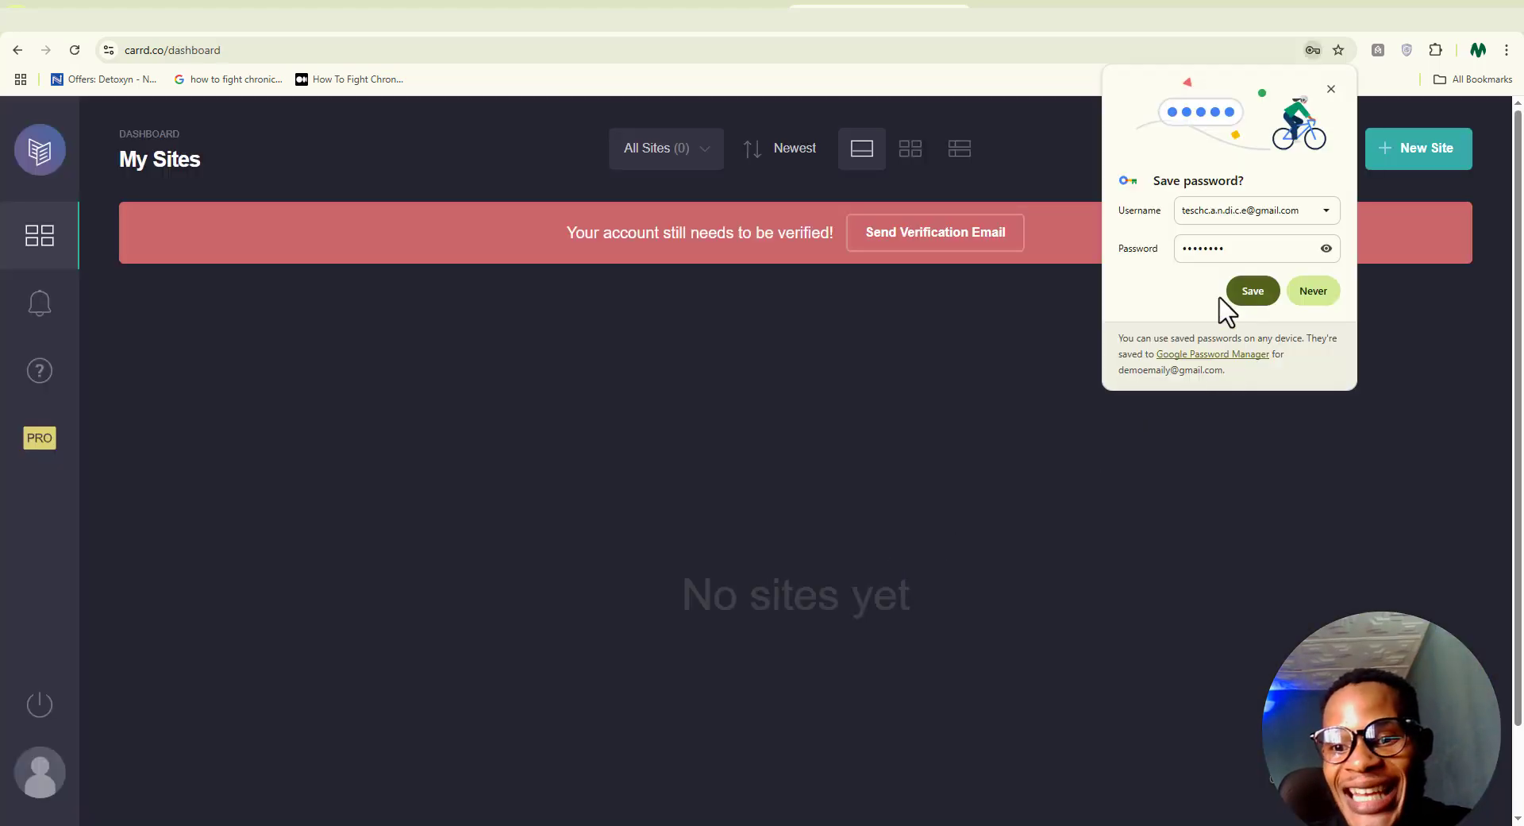
click(1252, 291)
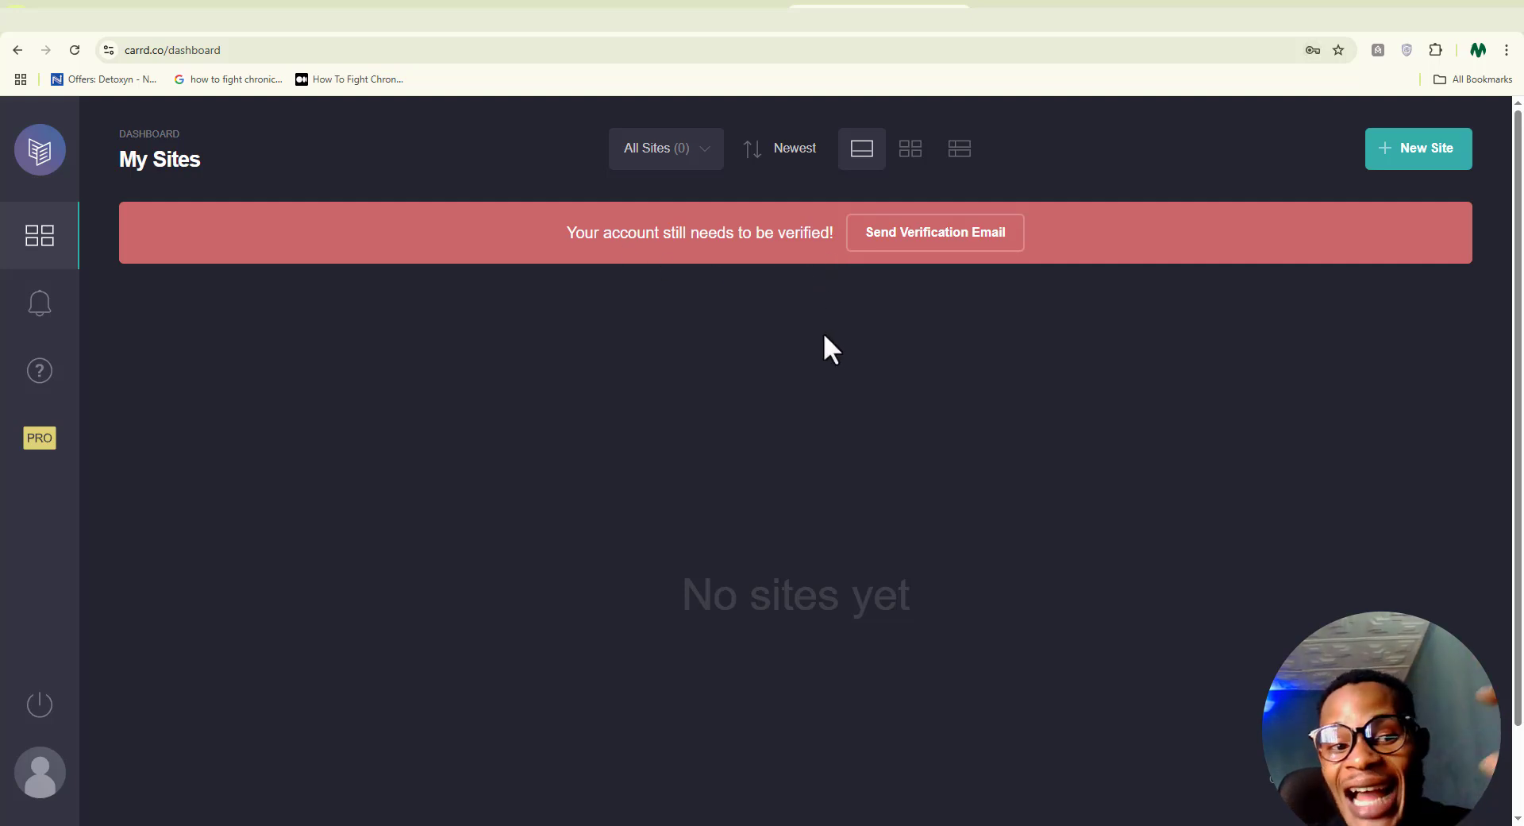
- Send the account verification email from the Carrd dashboard and check which address it goes to
drag(555, 232, 871, 243)
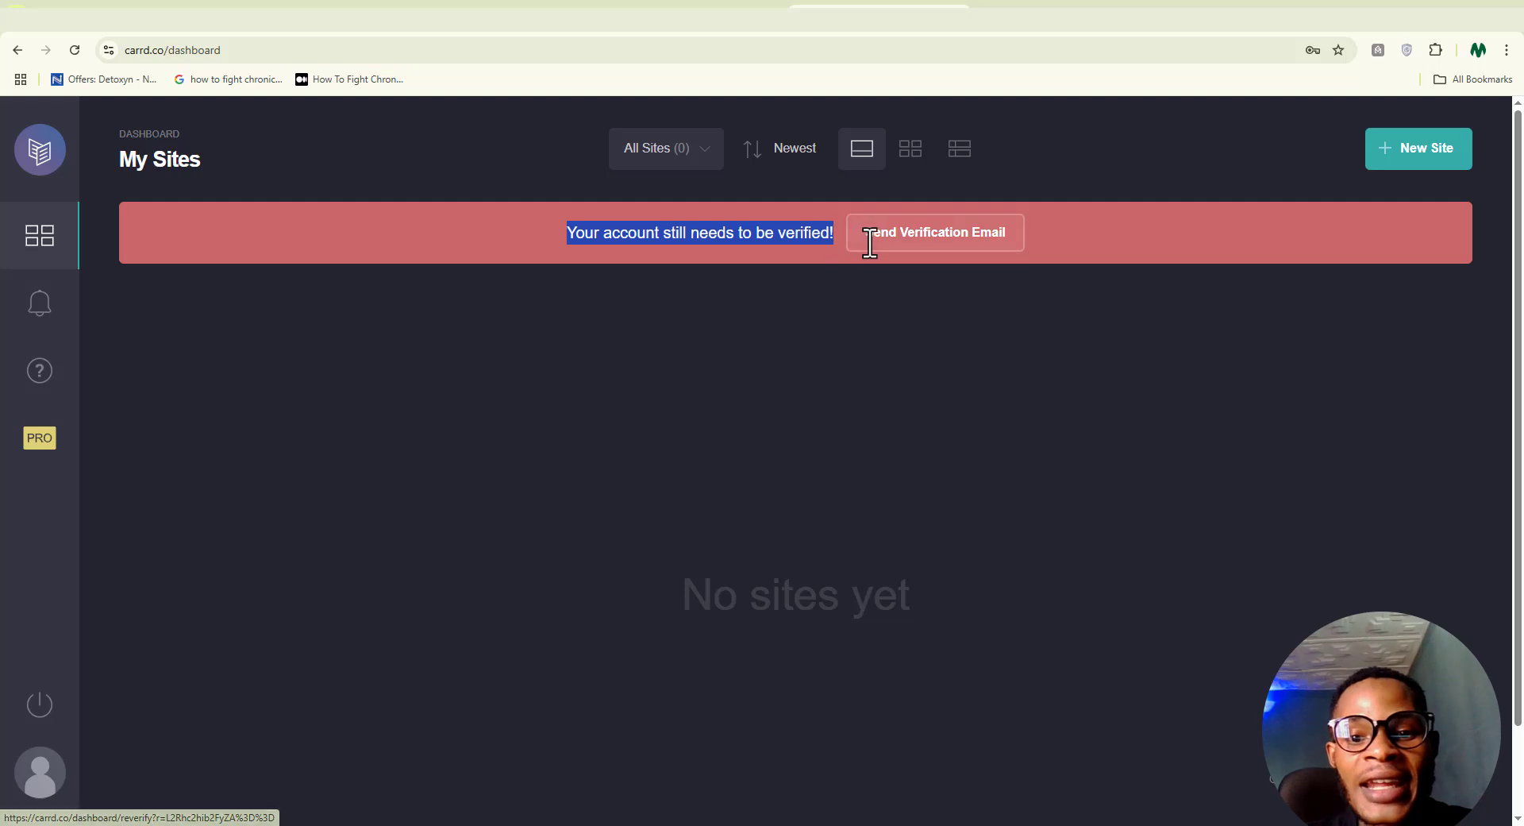
click(919, 233)
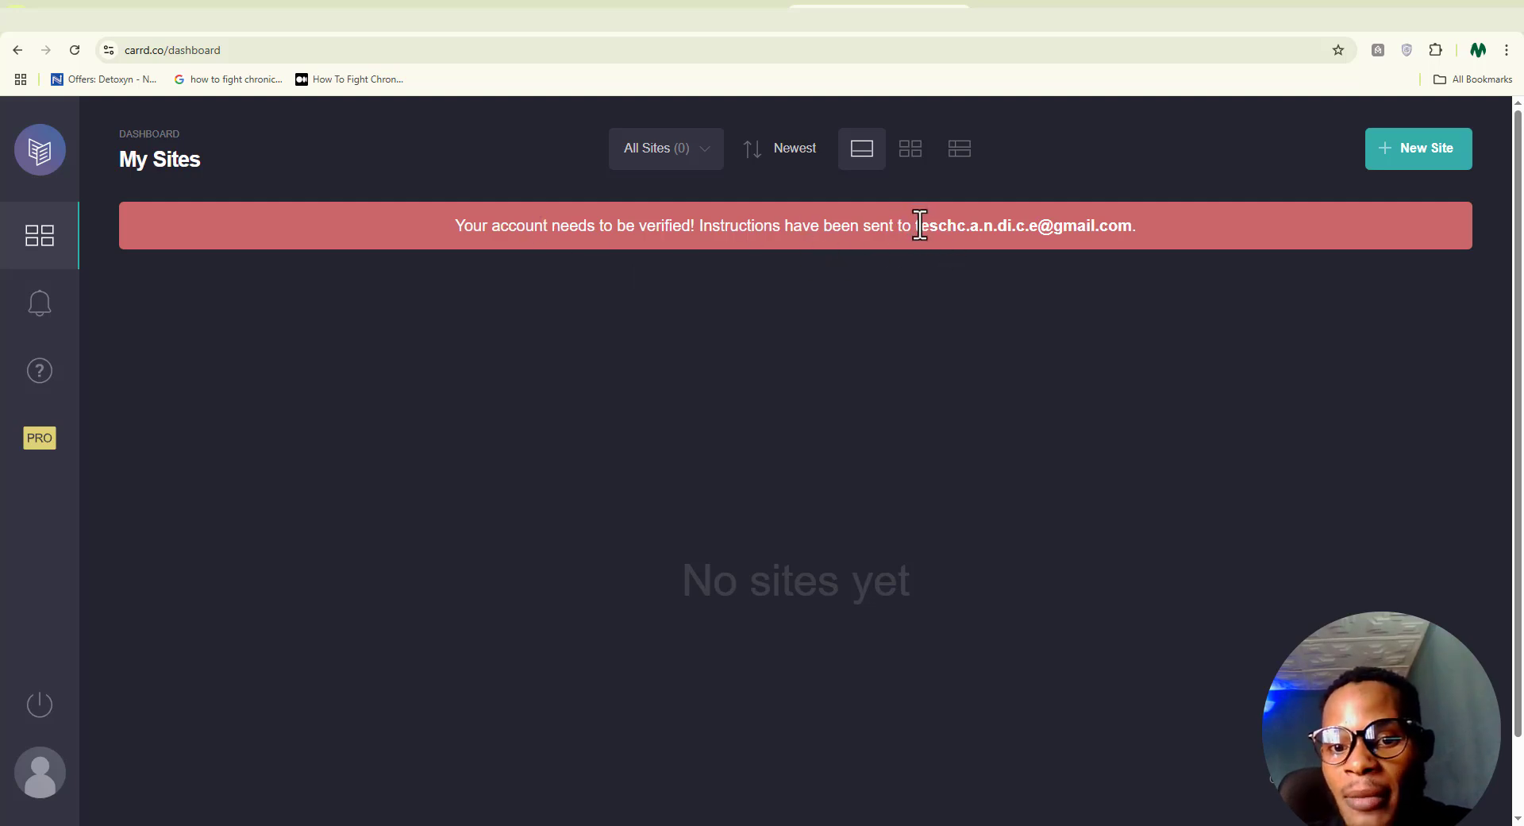
drag(914, 225, 1218, 225)
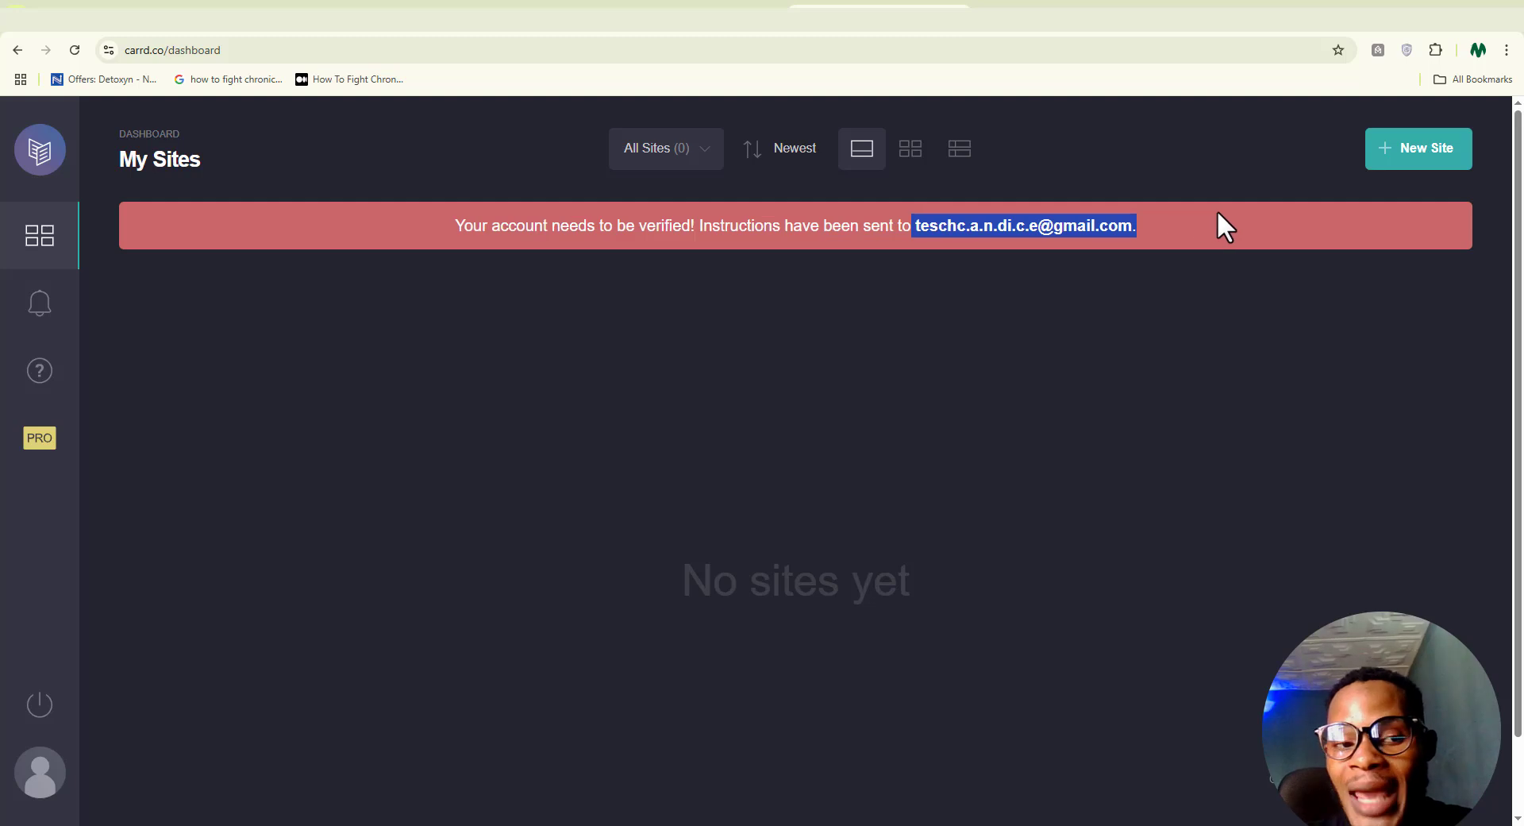
- Return to SmailPro, refresh the temporary inbox, and open the "Verify your Carrd account" message
click(112, 5)
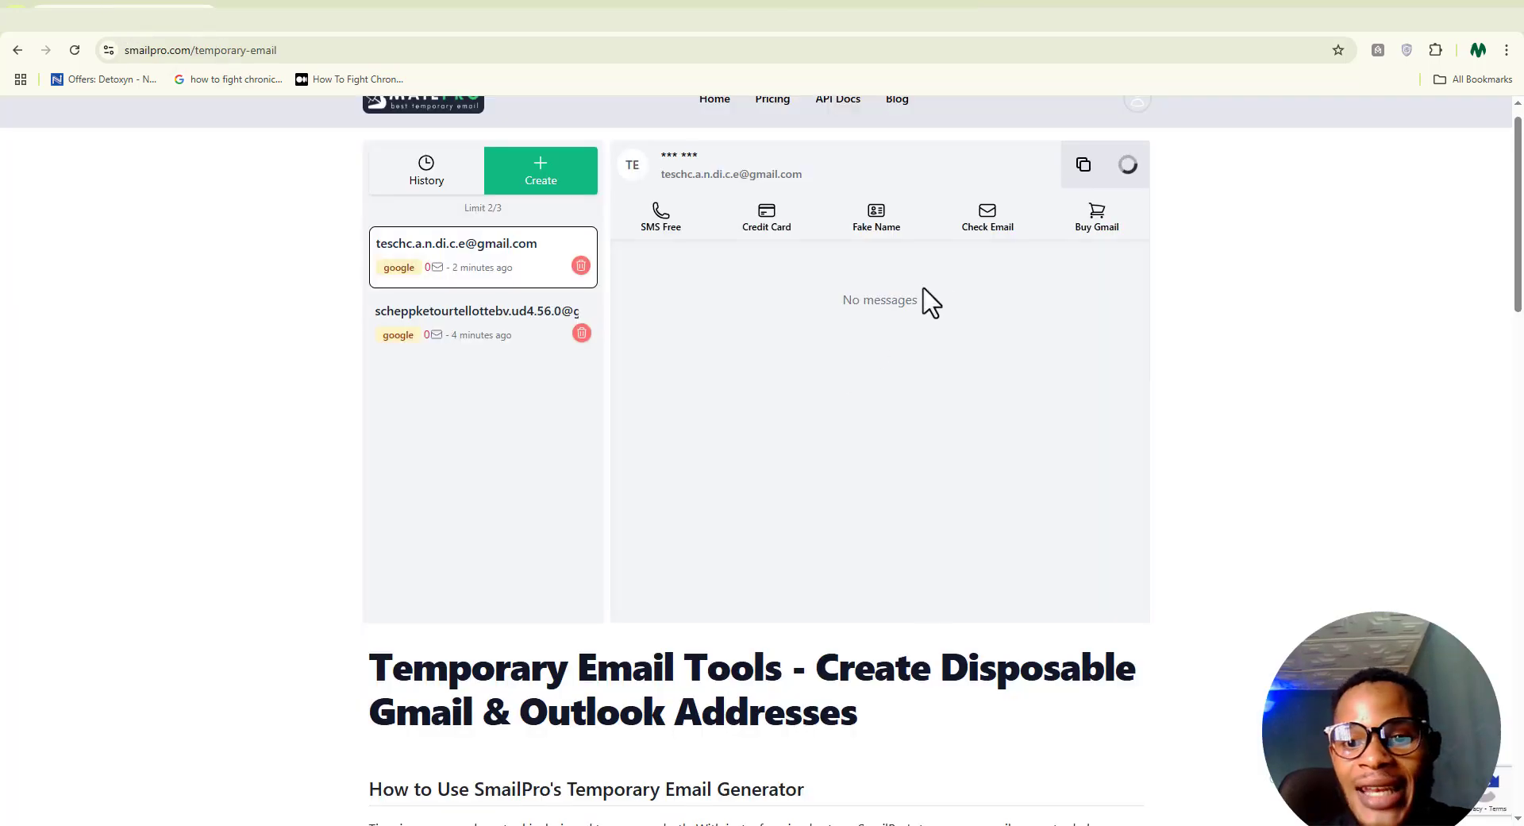
click(1128, 184)
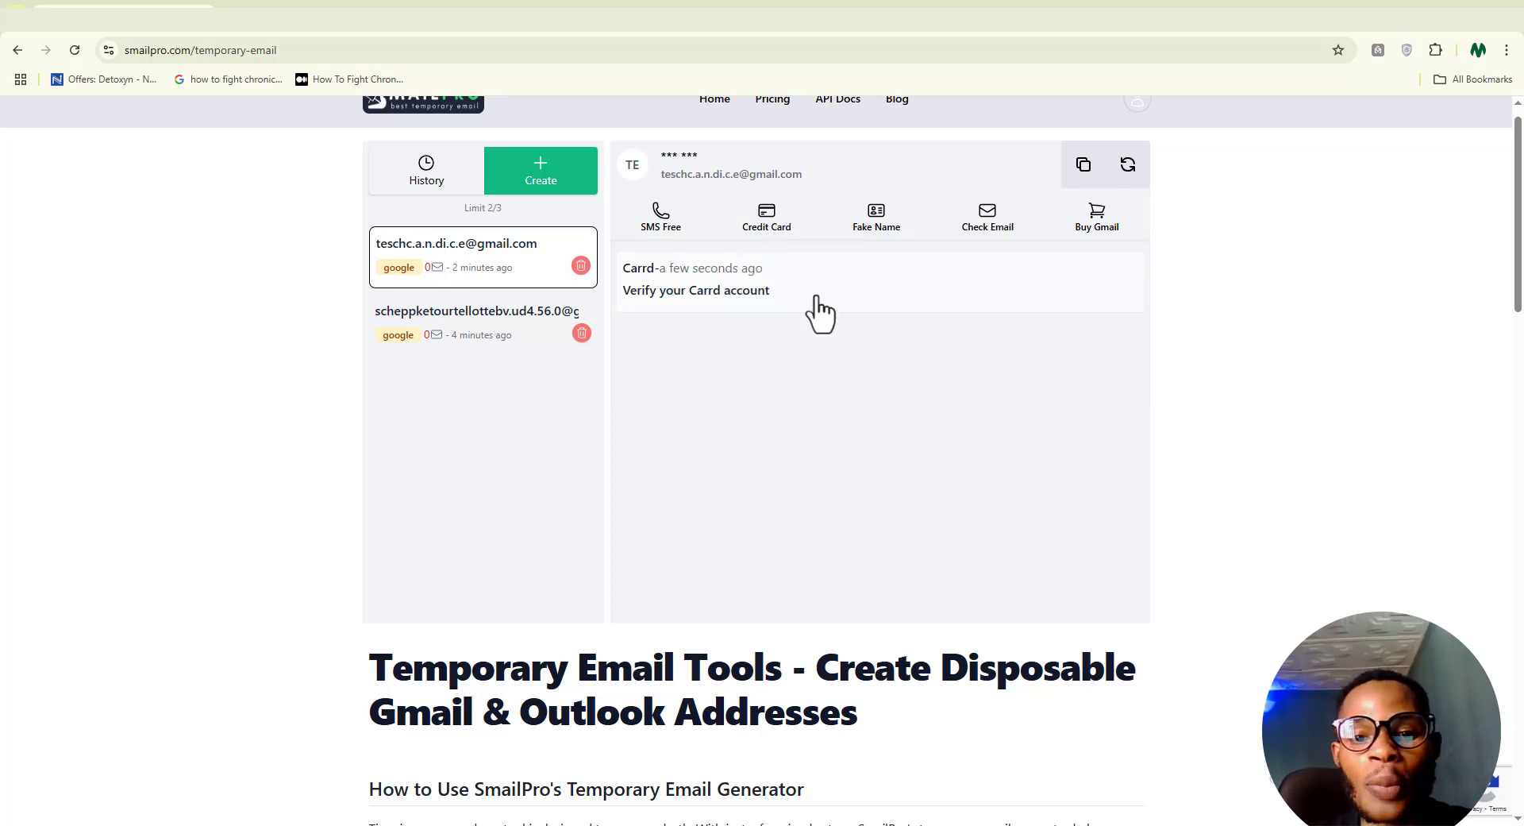
click(742, 305)
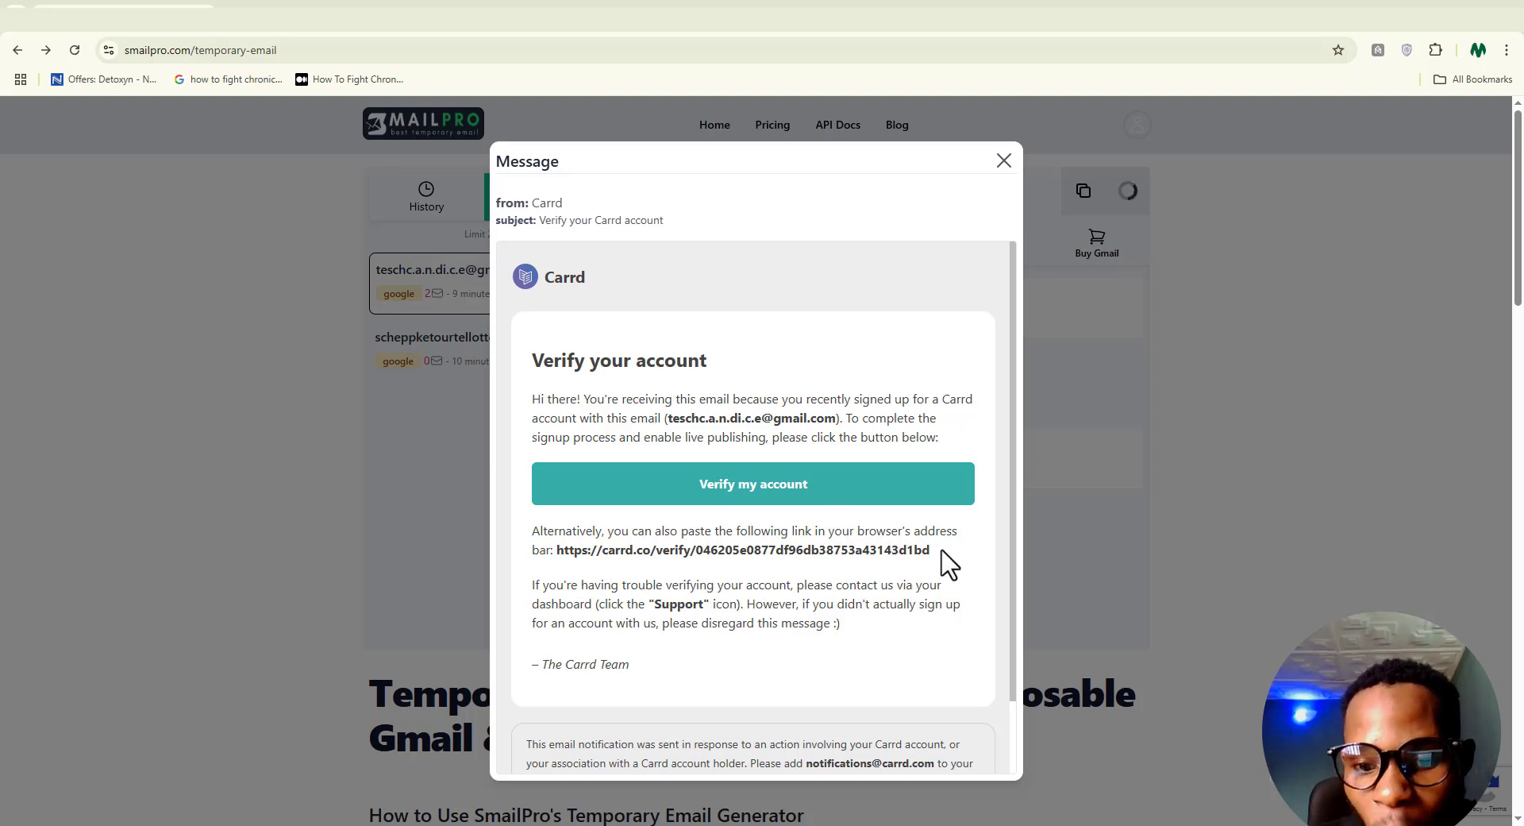
- Copy the full verification link from the Carrd email
drag(929, 559, 559, 550)
key(ctrl+c)
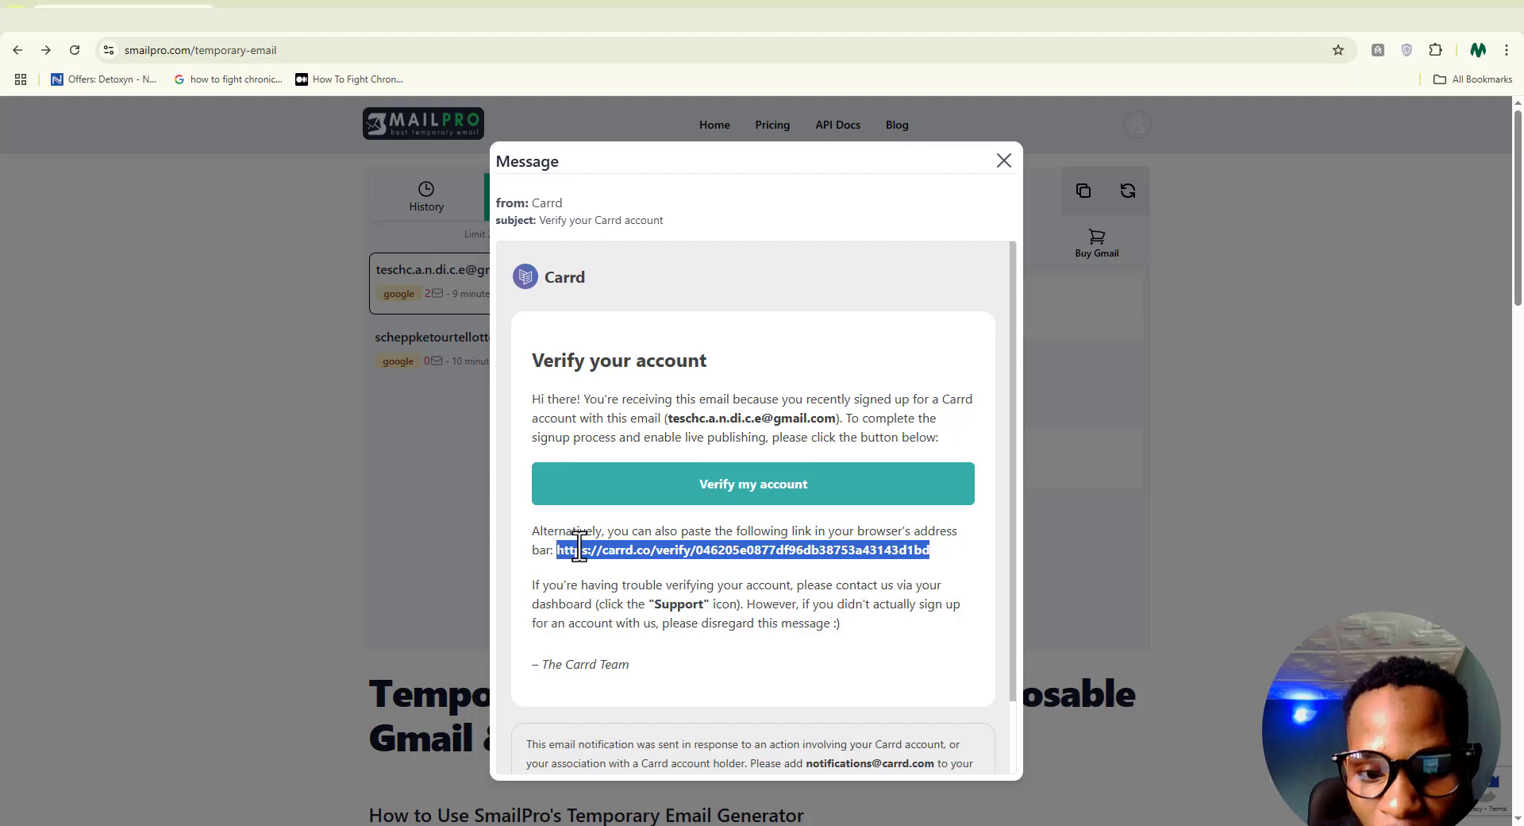
right_click(592, 554)
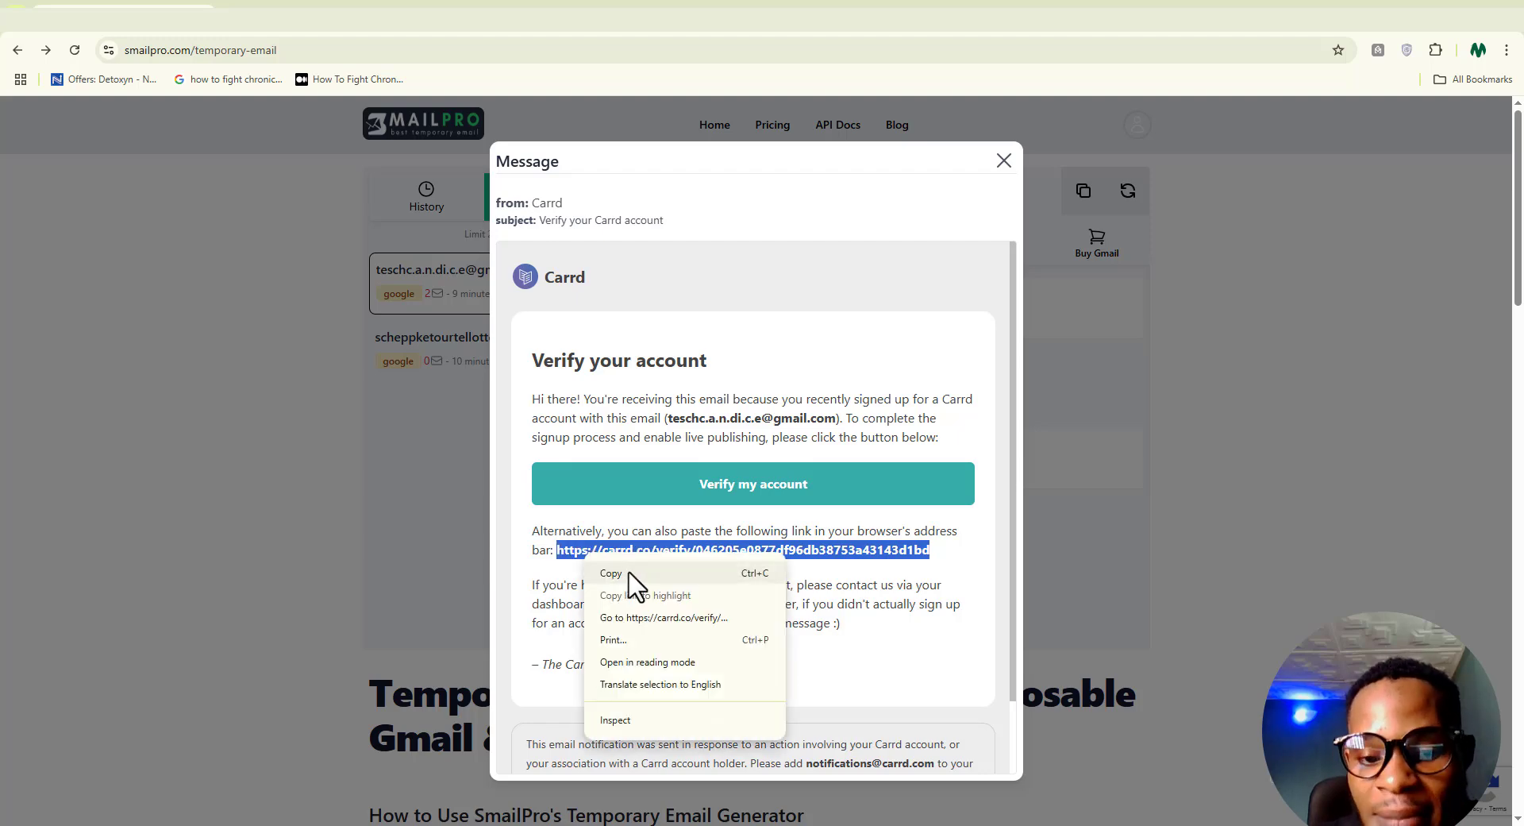
click(632, 572)
- Open the copied verification link in a new tab and log in to Carrd with the saved email and password
key(ctrl+t)
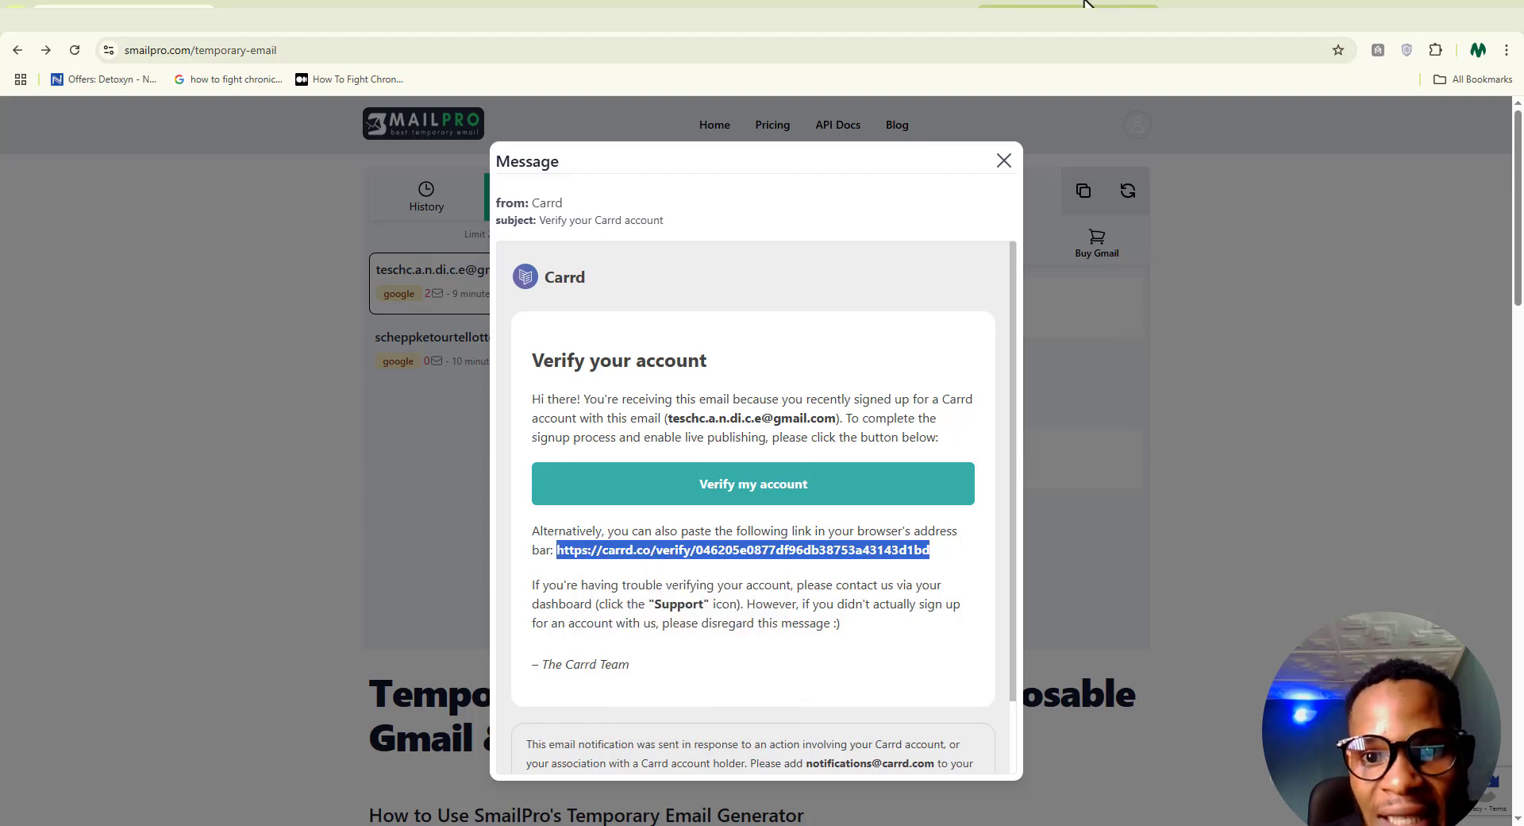
right_click(810, 52)
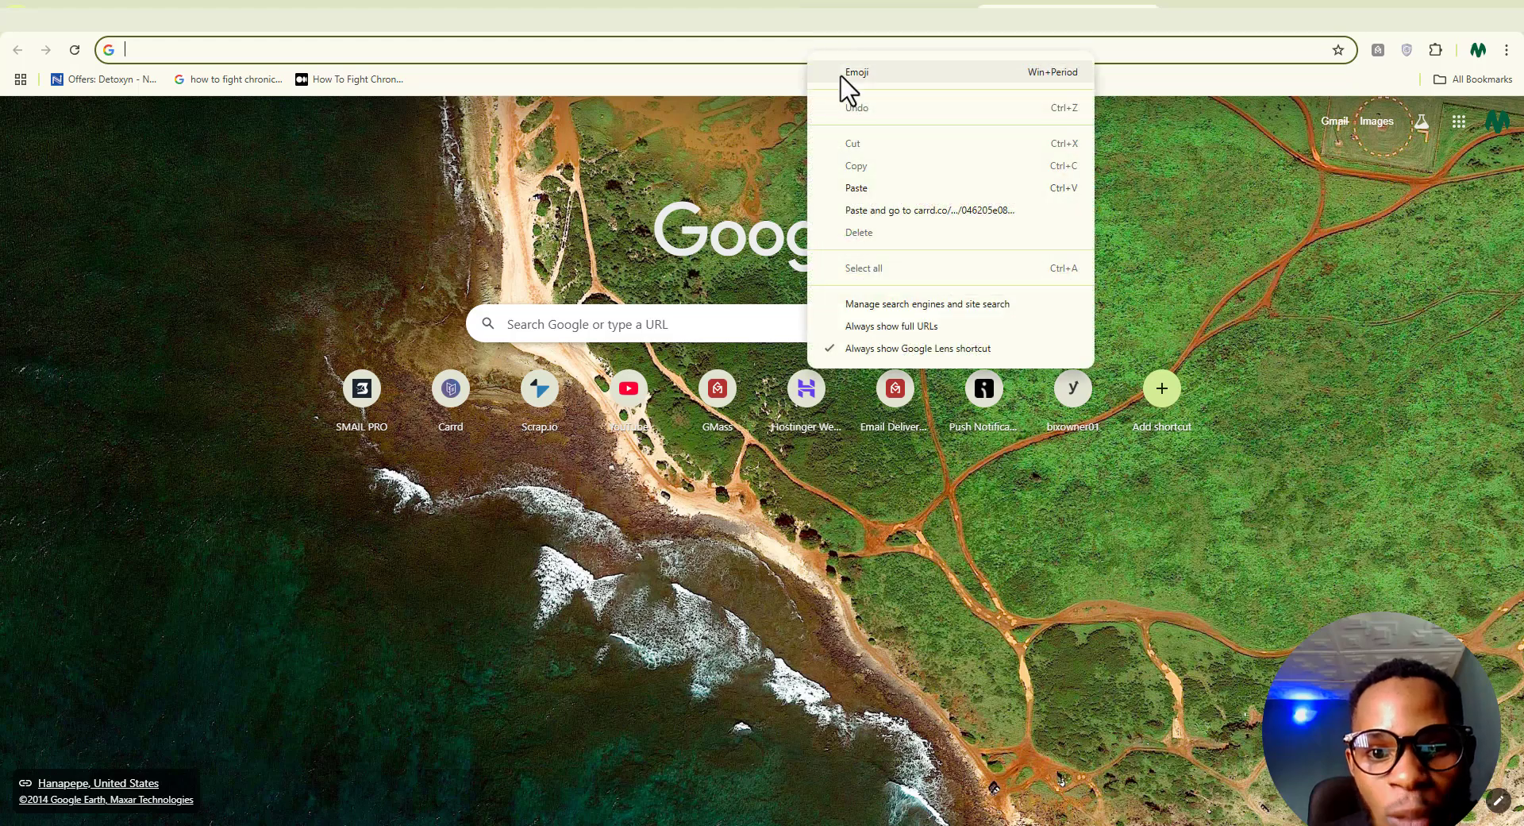
click(921, 211)
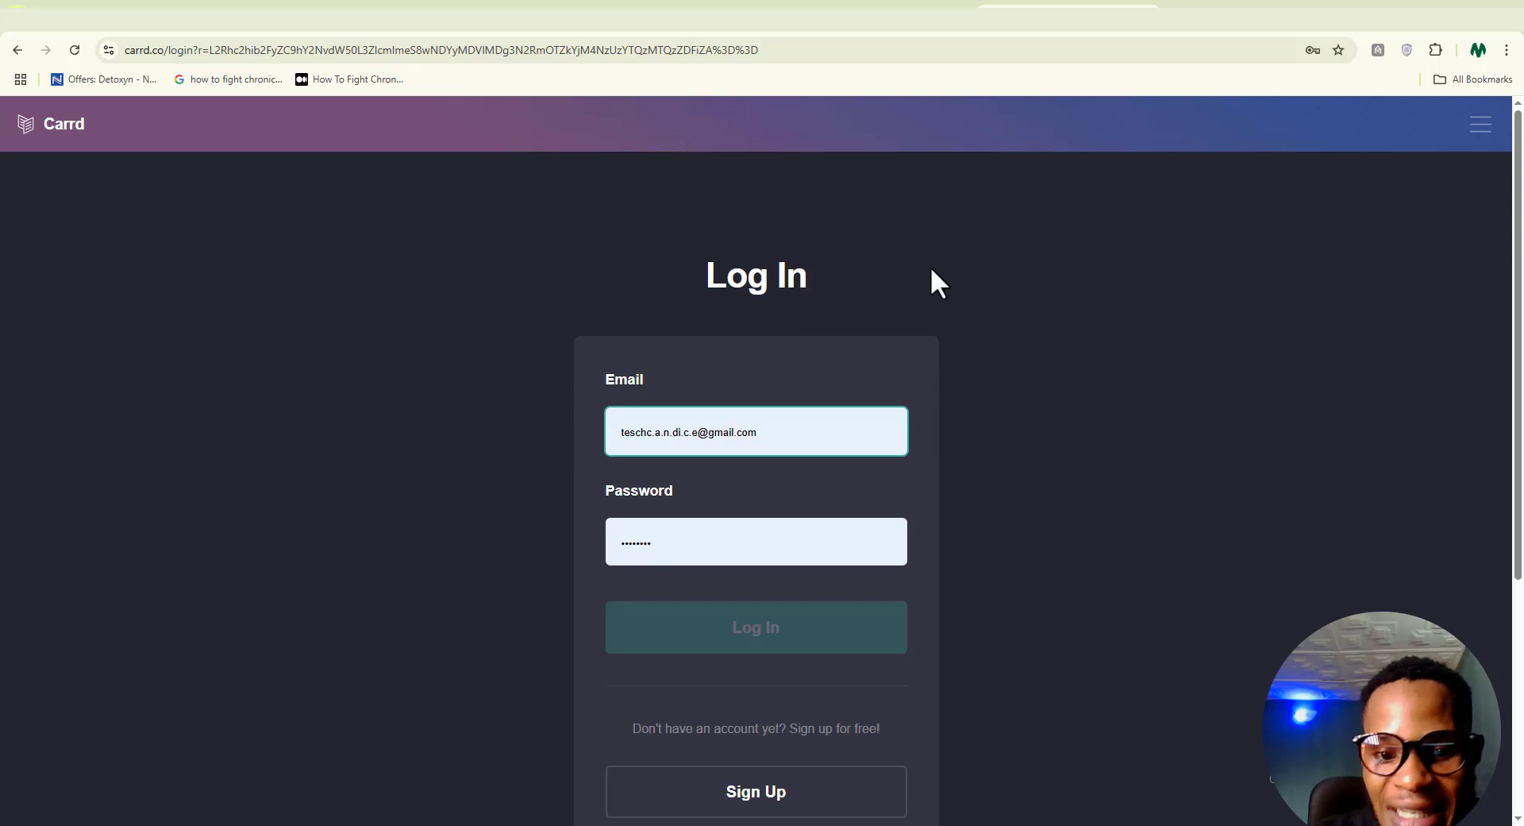
click(702, 528)
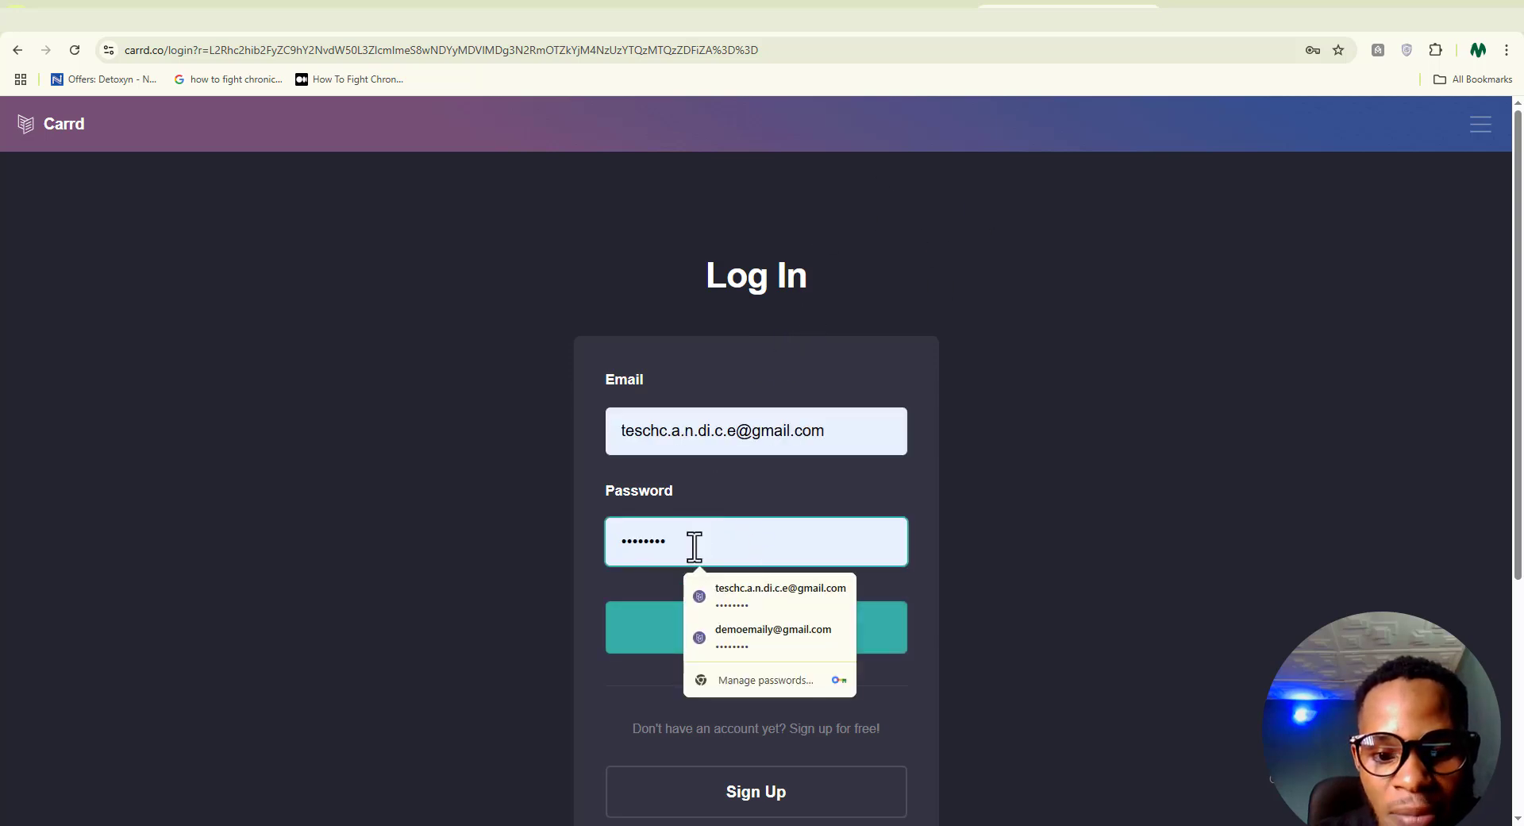
click(648, 632)
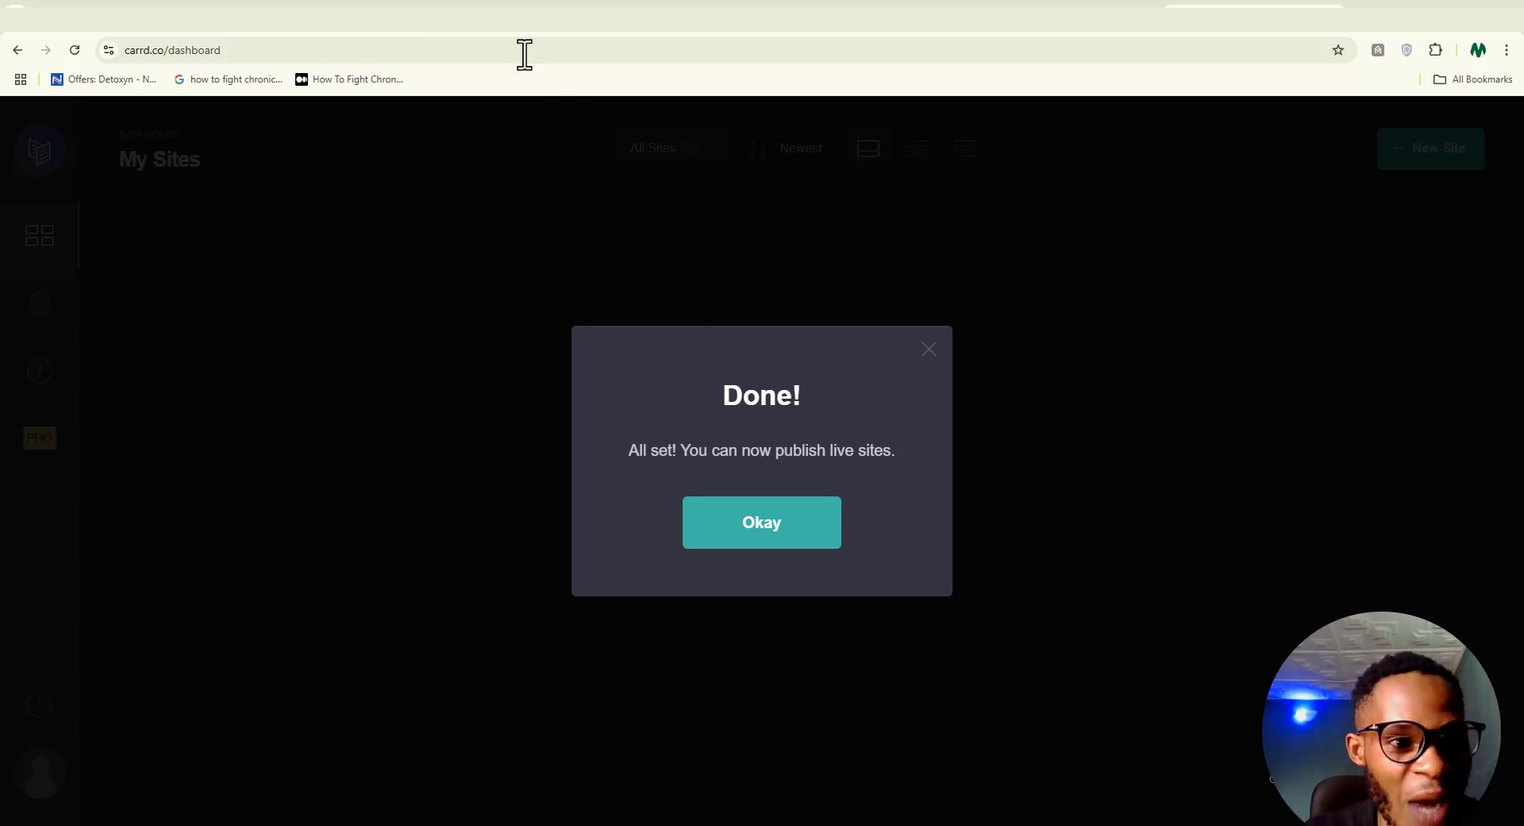
- Return to SmailPro and review the Carrd verification email through to its footer
click(191, 5)
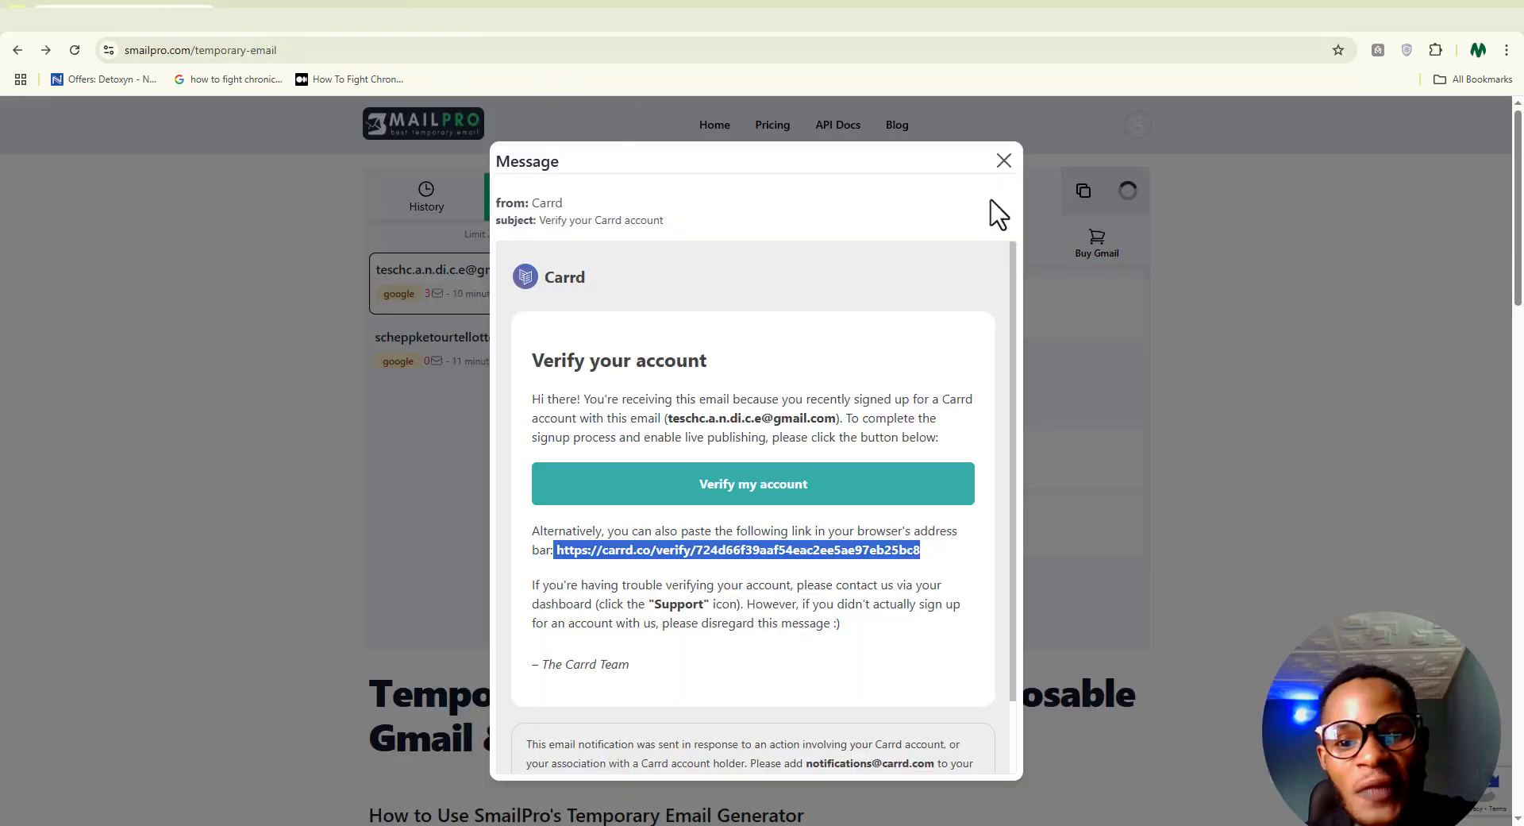
scroll(788, 513, down, 1)
scroll(788, 512, down, 2)
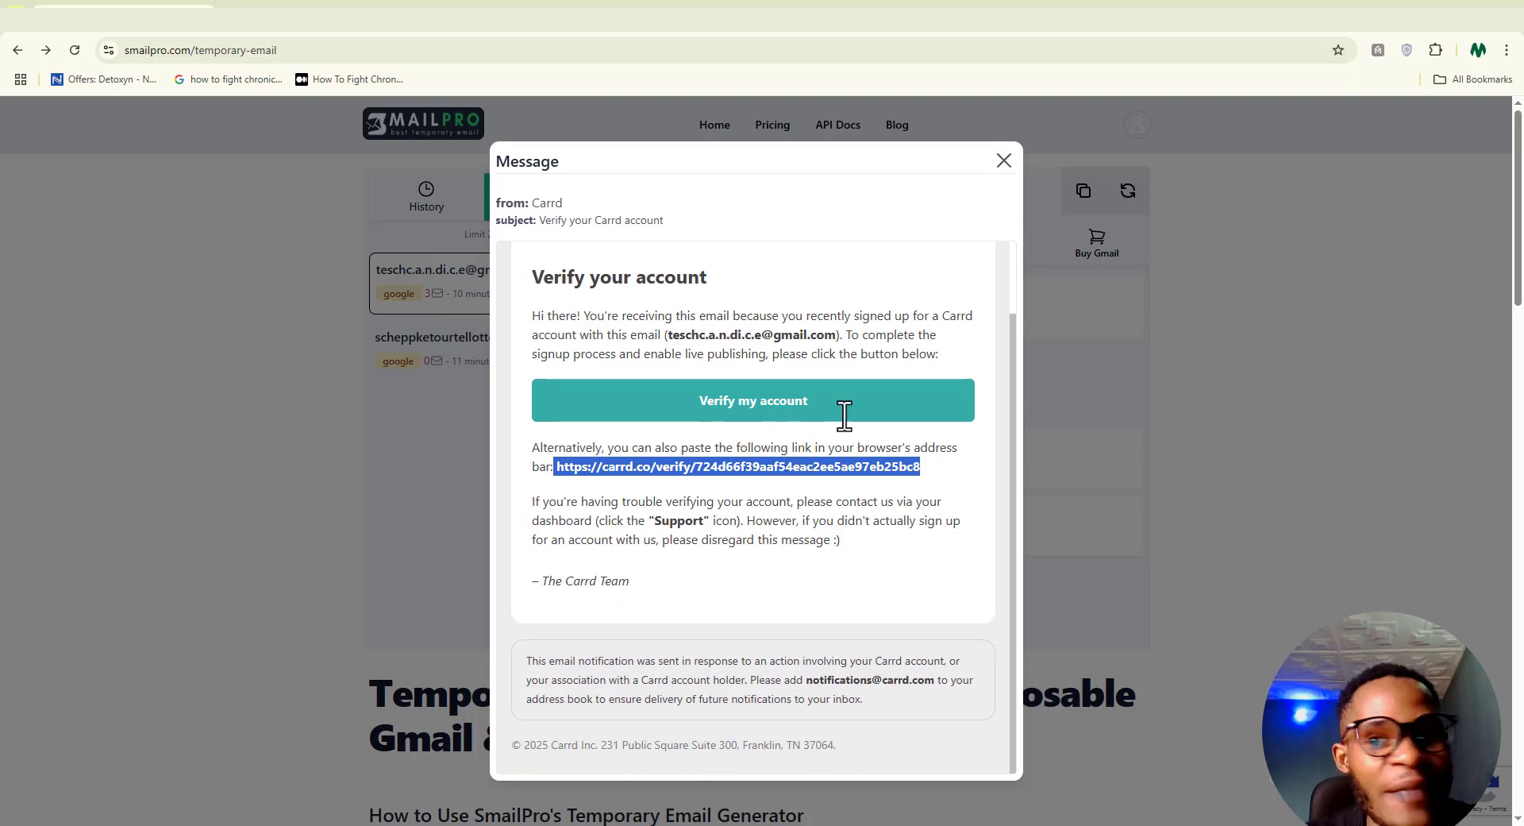
click(844, 412)
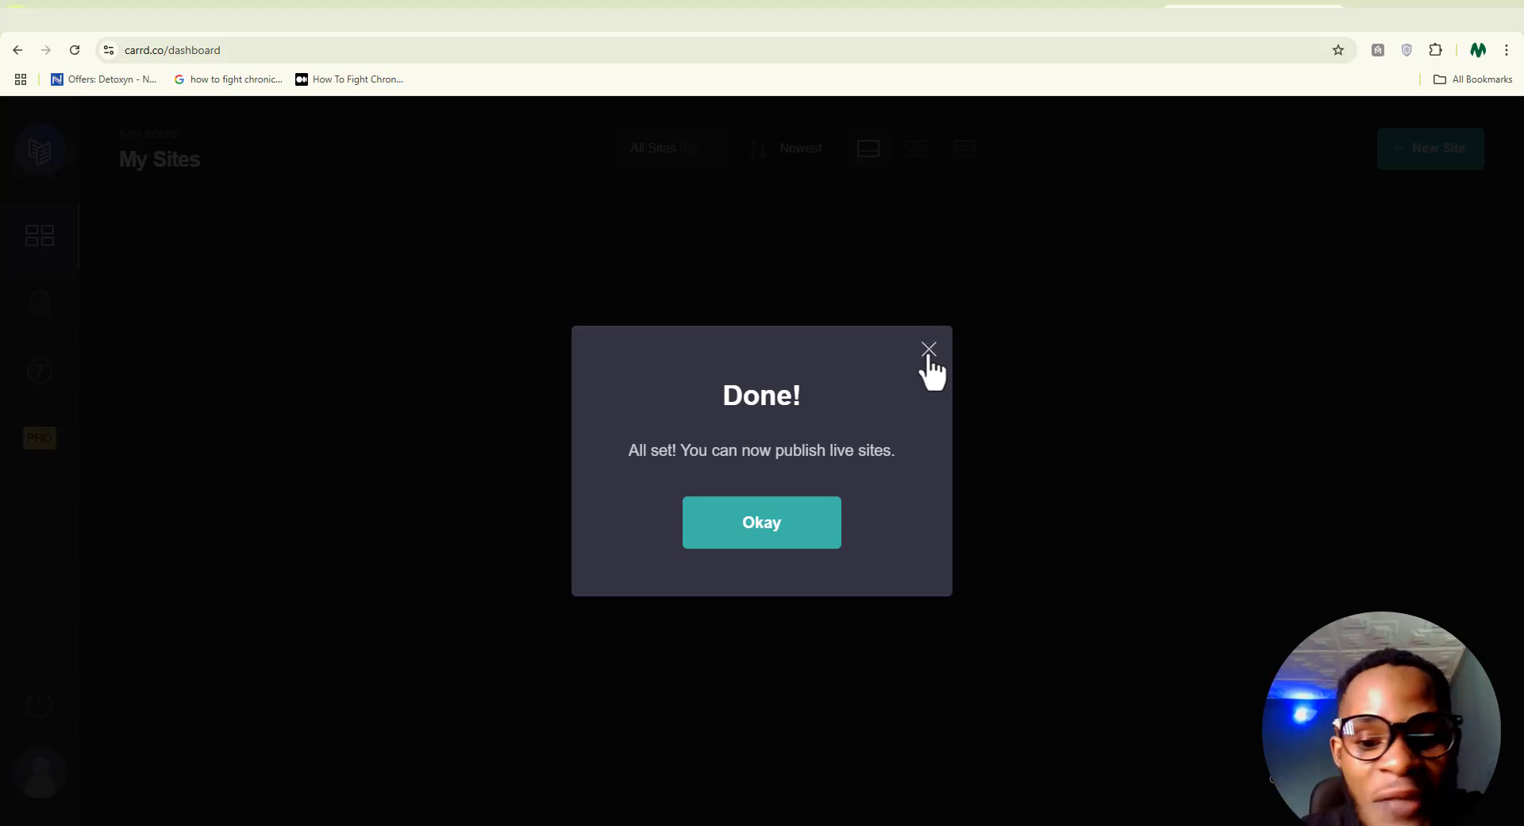
- Dismiss Carrd's verification confirmation and compare the email on the My Account overview with the SmailPro address
click(778, 522)
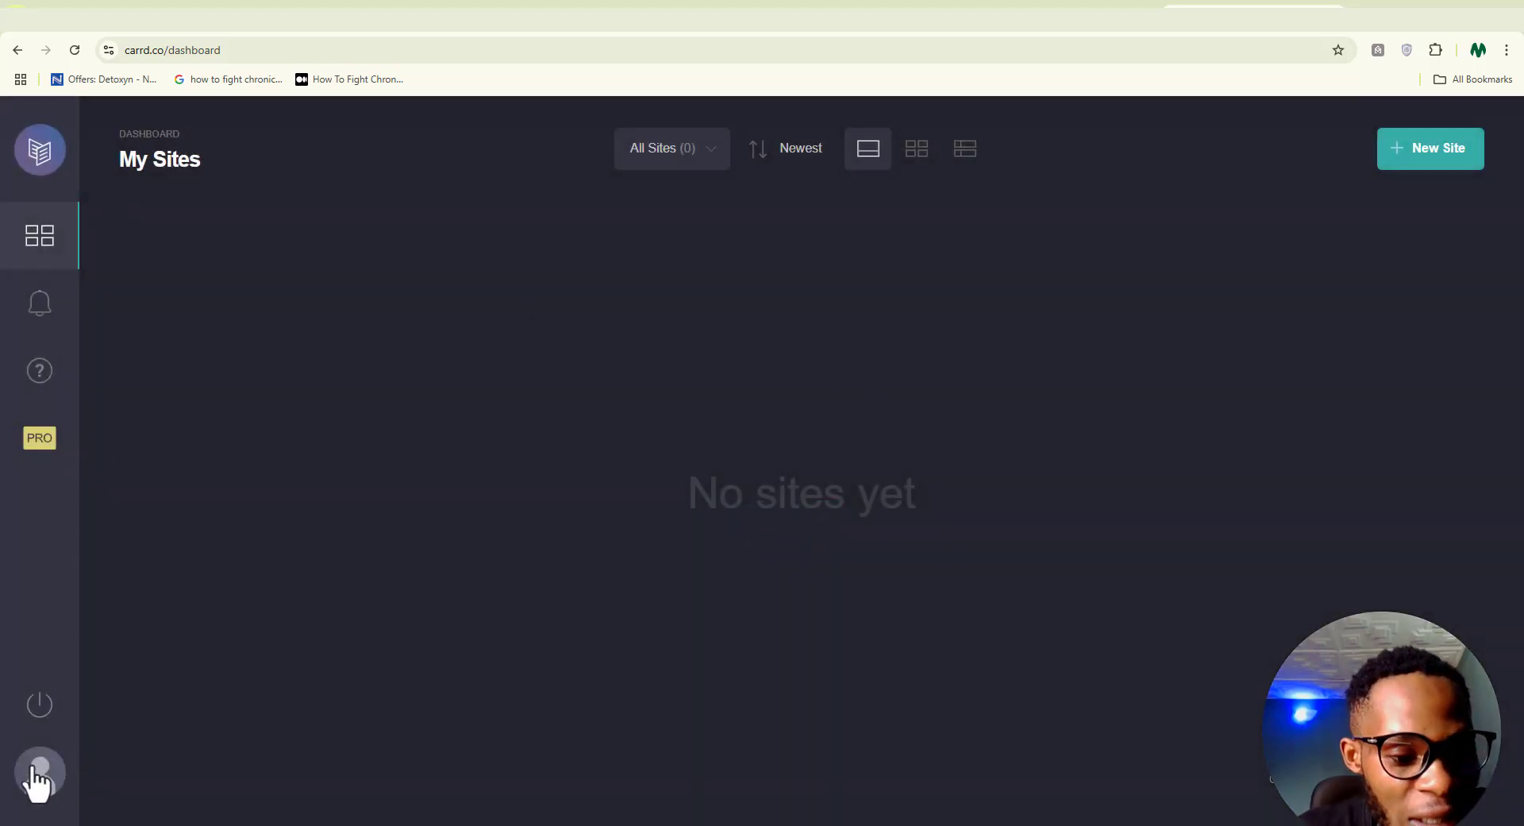
click(63, 778)
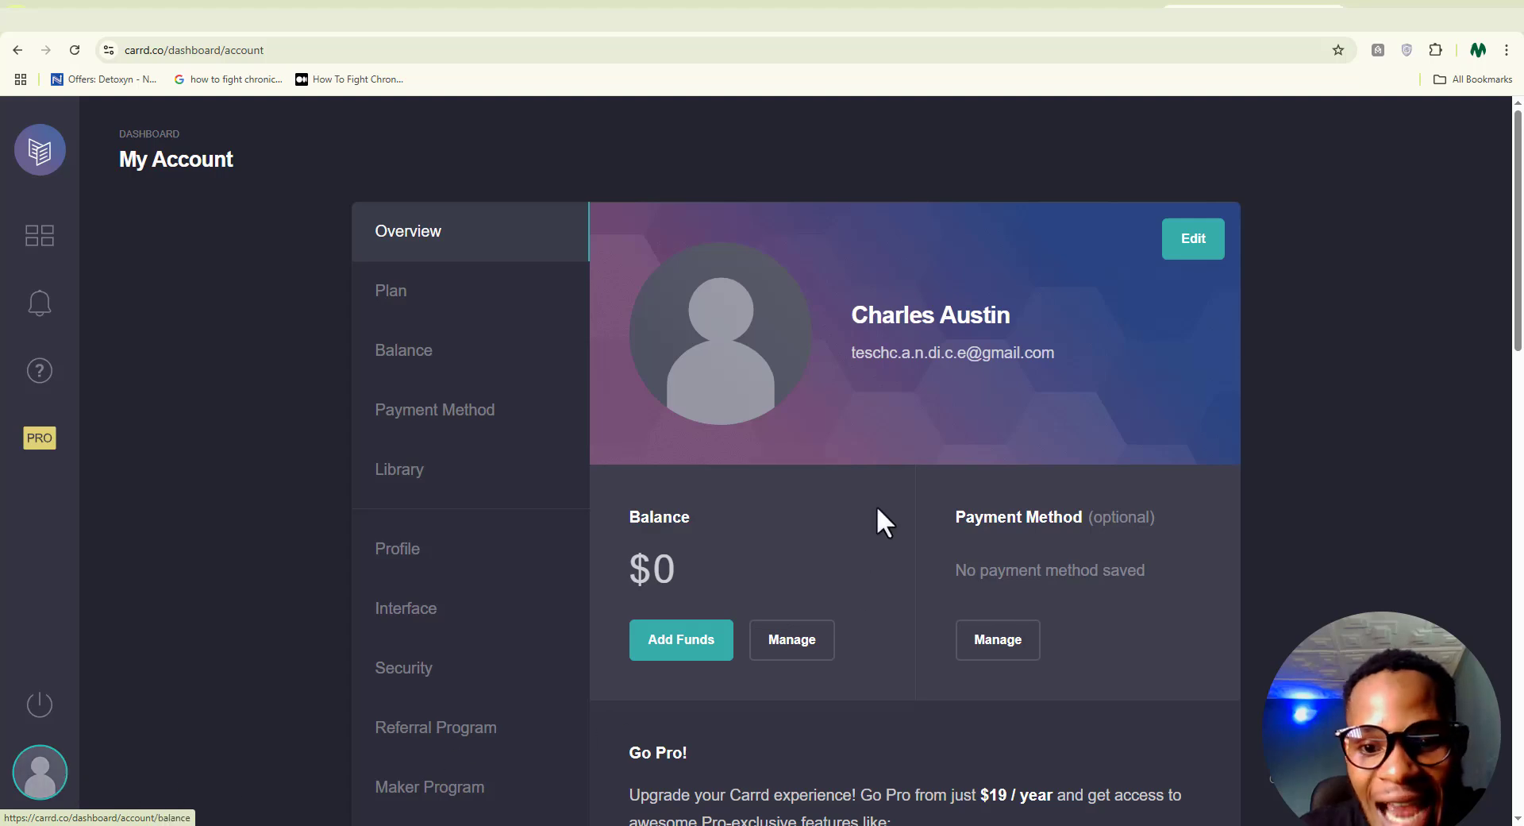
scroll(1078, 367, down, 1)
drag(1025, 302, 843, 309)
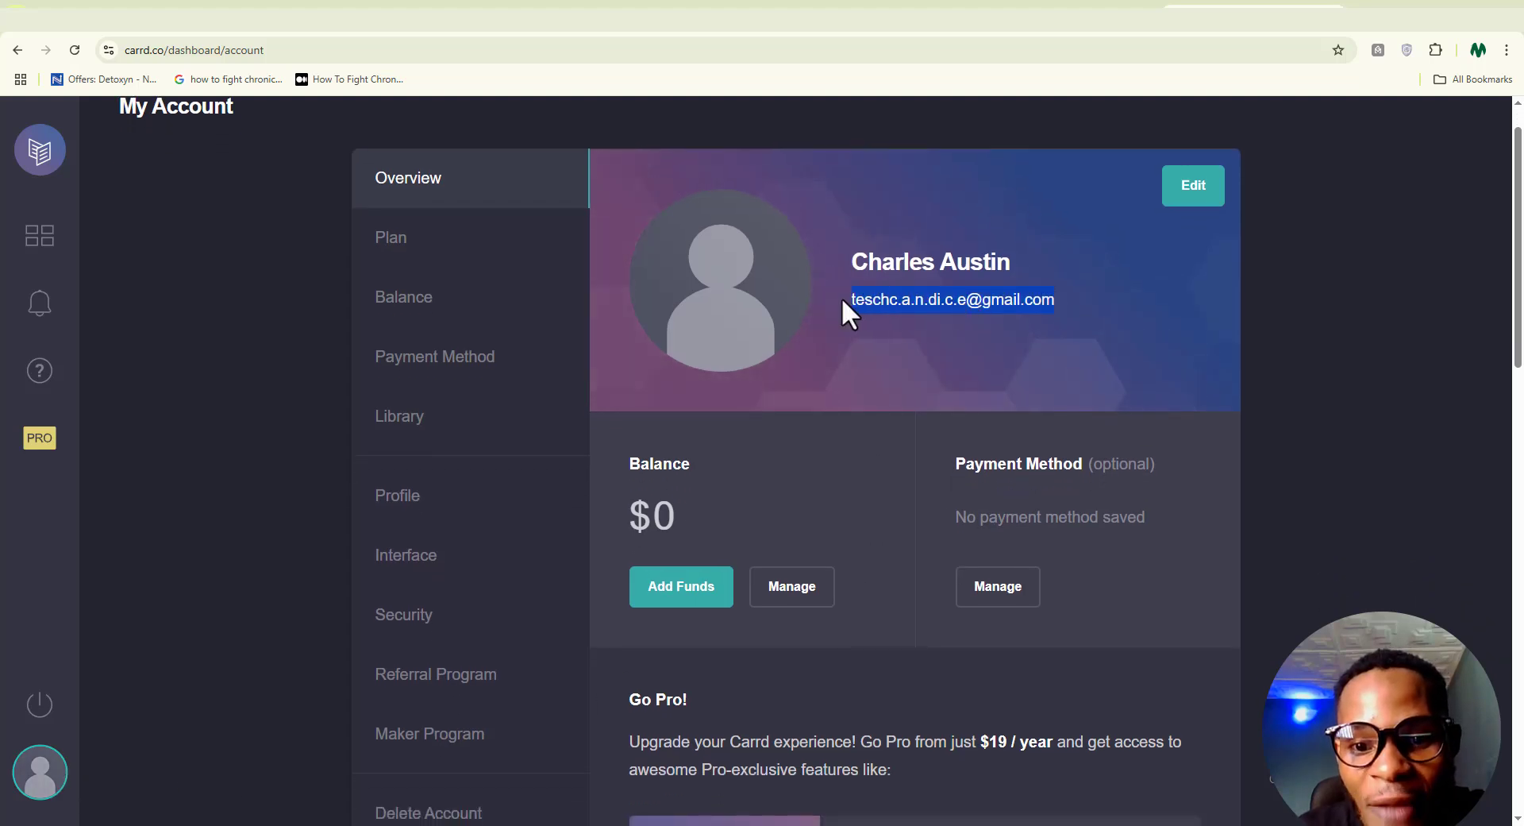
click(123, 4)
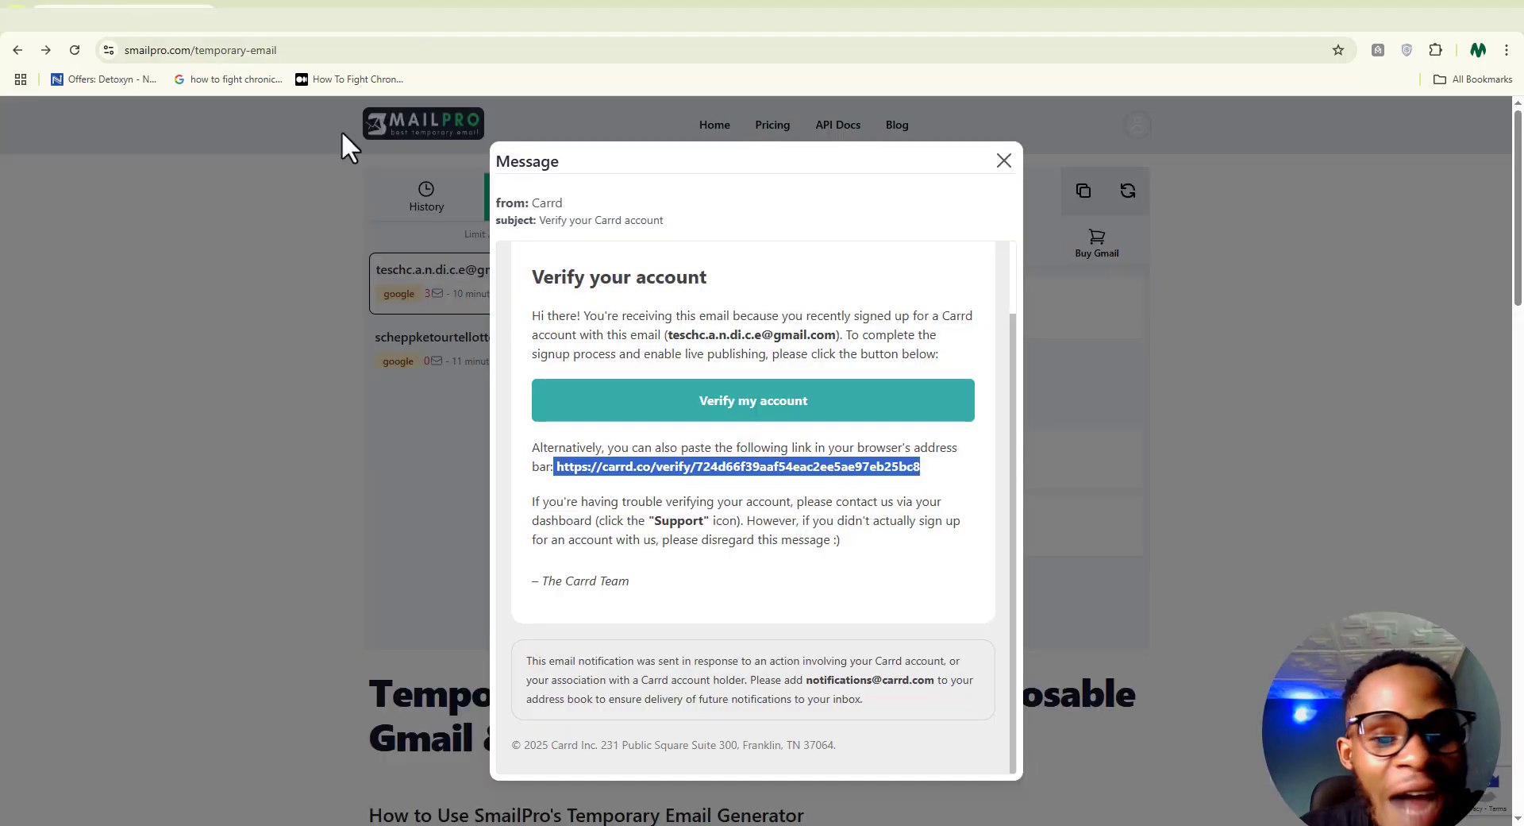
click(1255, 6)
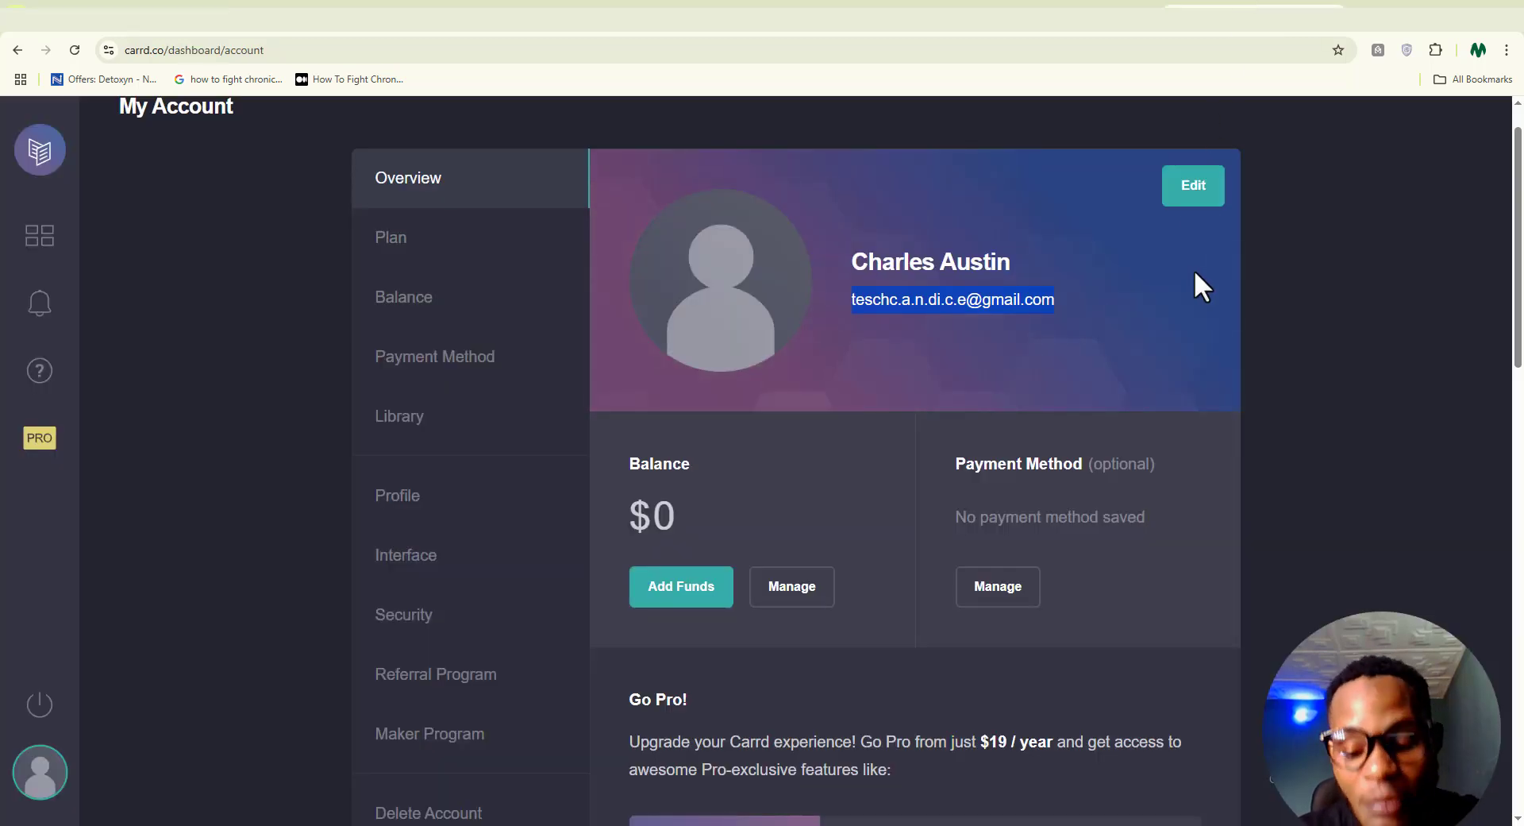